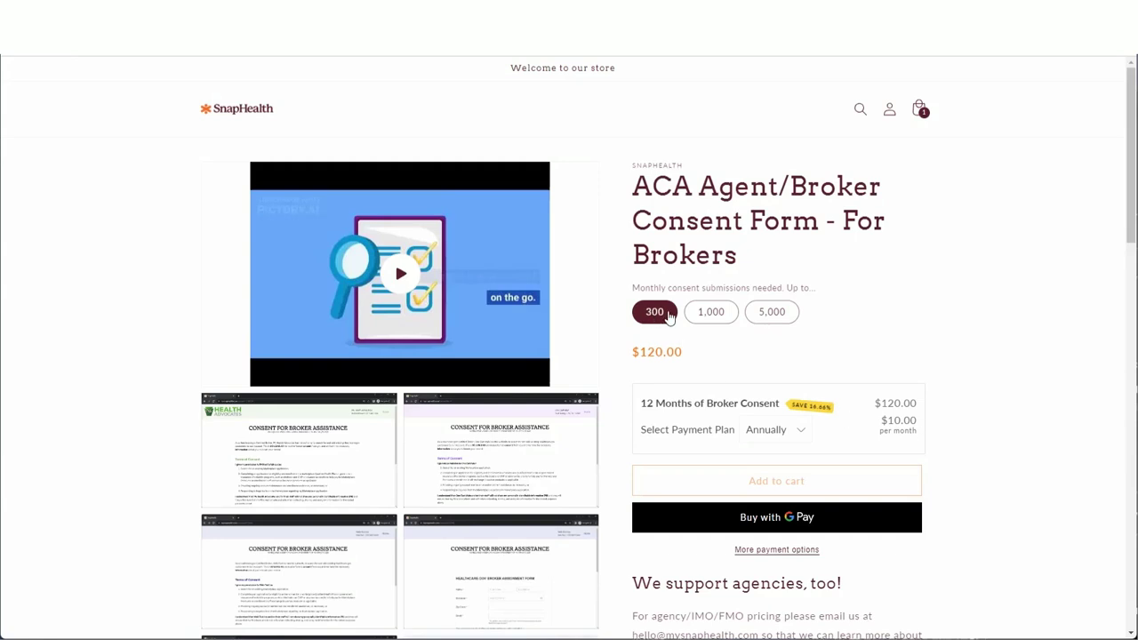
Compare the 1,000 and 5,000 tier prices, then settle on the 300-submission tier.
left_click(718, 320)
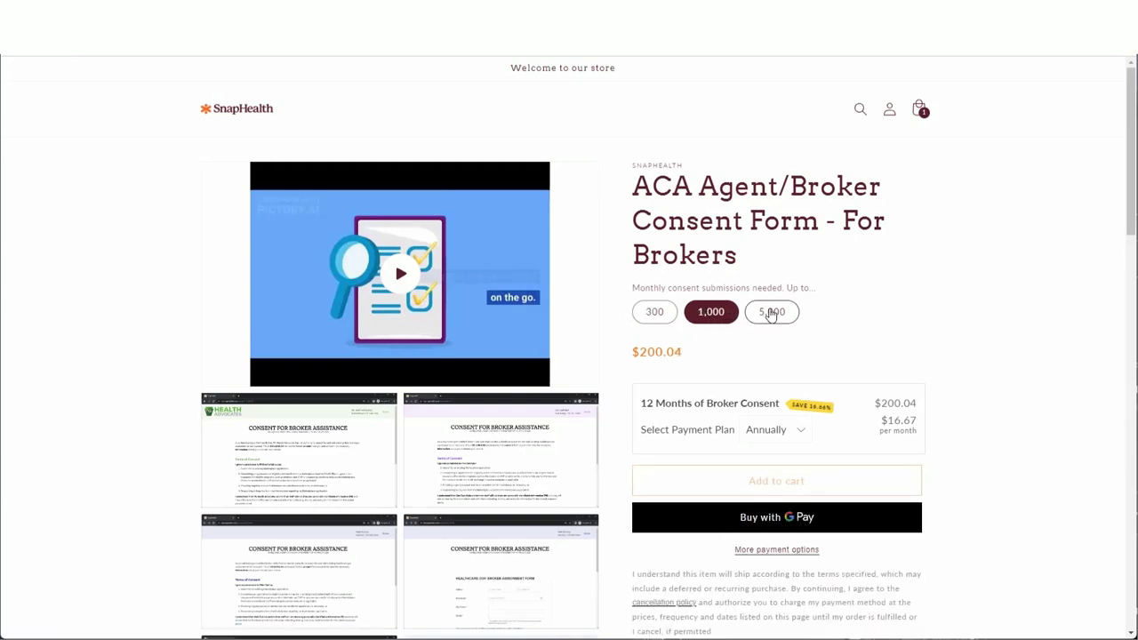
left_click(768, 313)
left_click(656, 314)
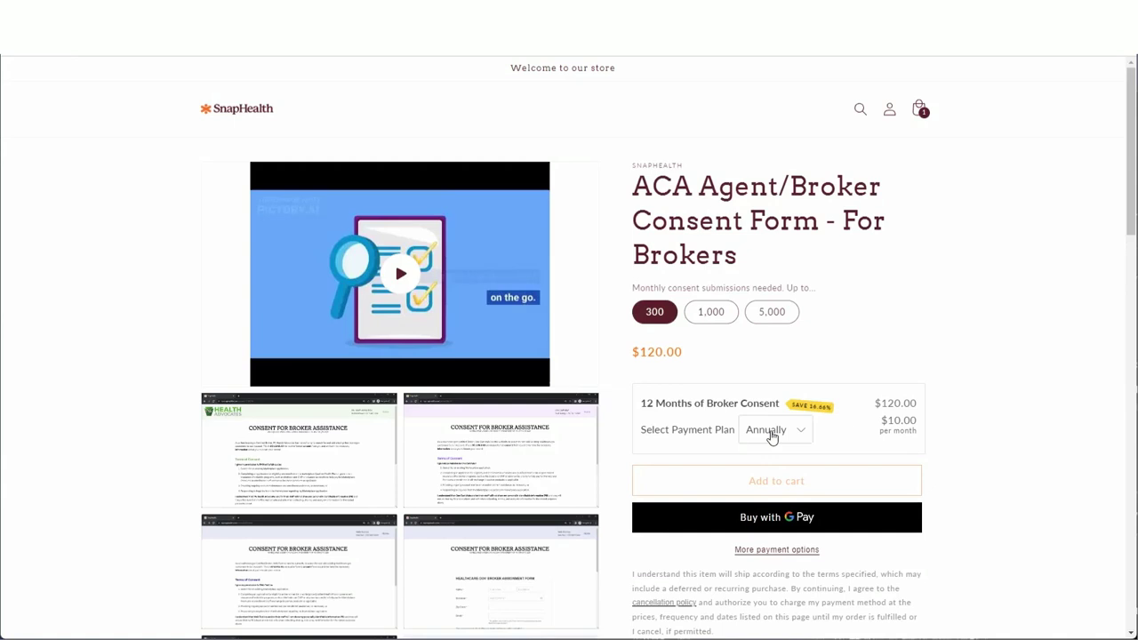
Choose annual billing over monthly, add the $120.00 plan to the cart and view it.
left_click(772, 436)
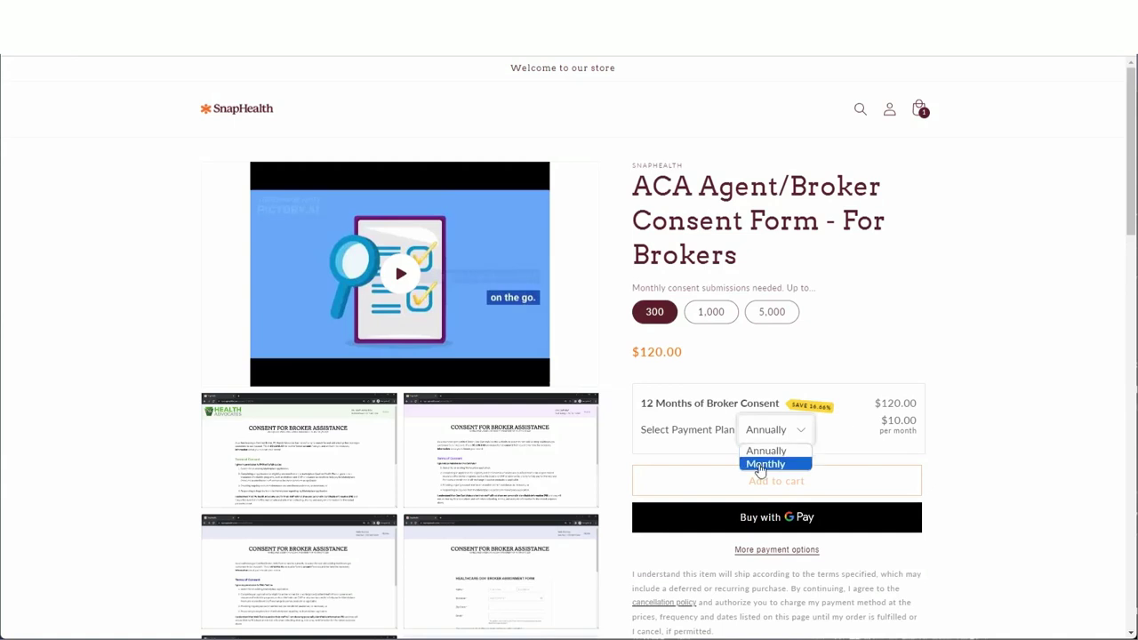
left_click(760, 464)
left_click(767, 451)
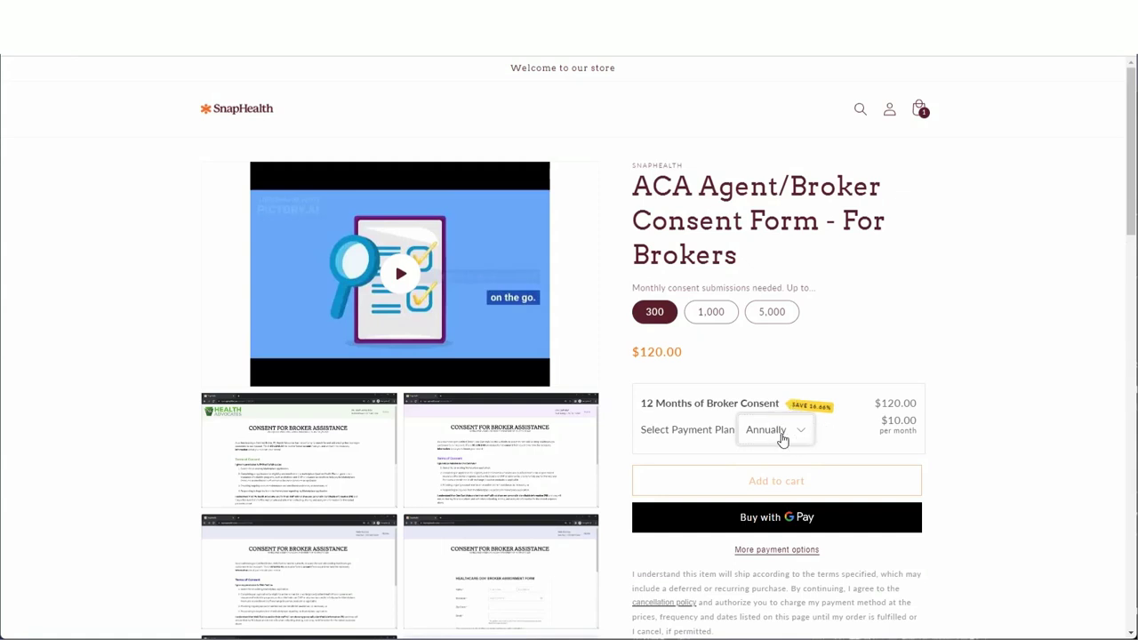
left_click(773, 485)
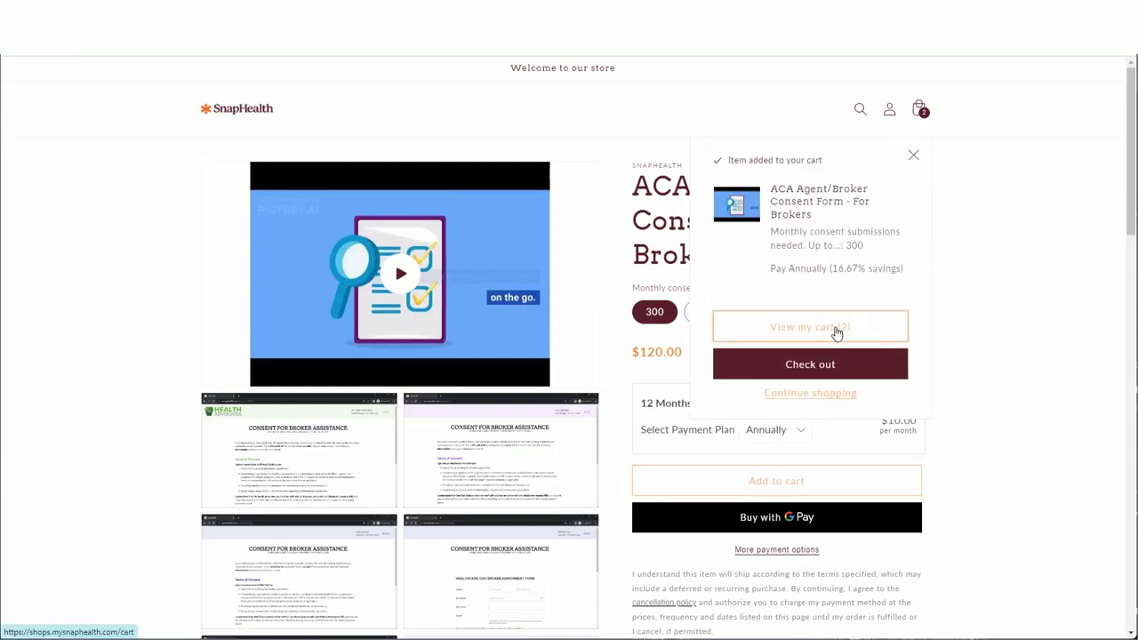
left_click(836, 332)
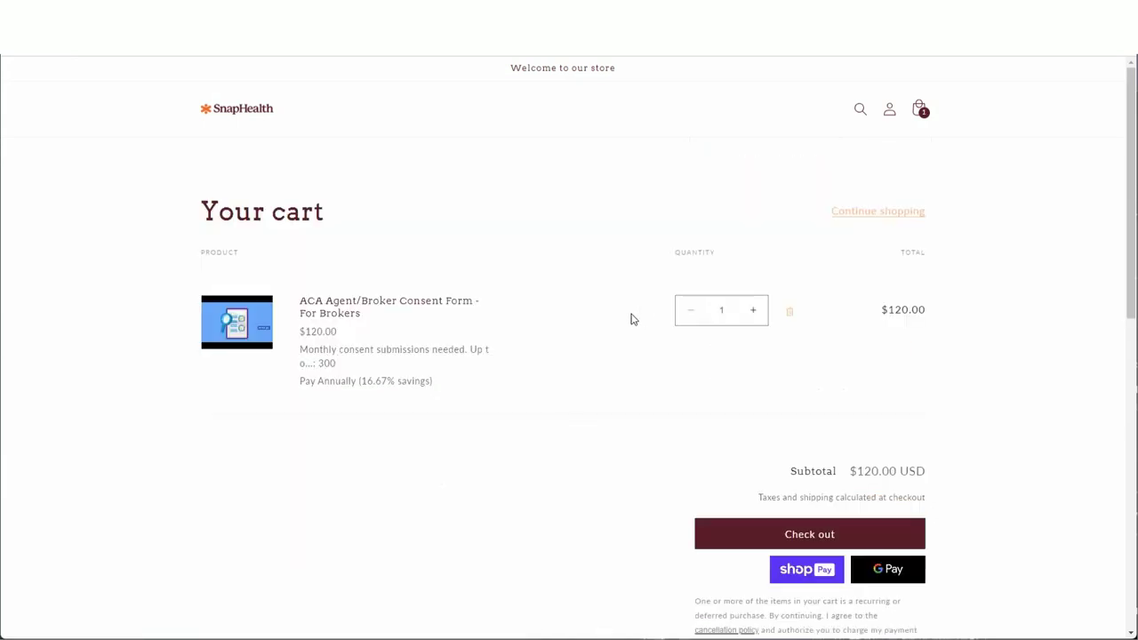
Check out and pay for the $127.20 annual broker consent order, then review the confirmation.
left_click(846, 534)
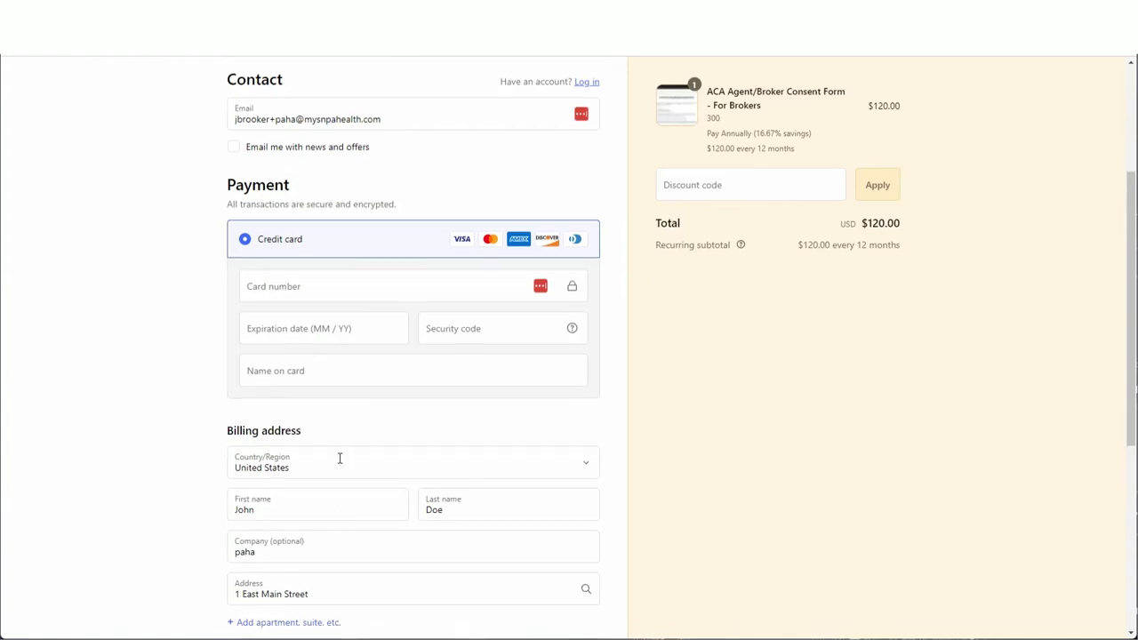
scroll(347, 449, "down", 4)
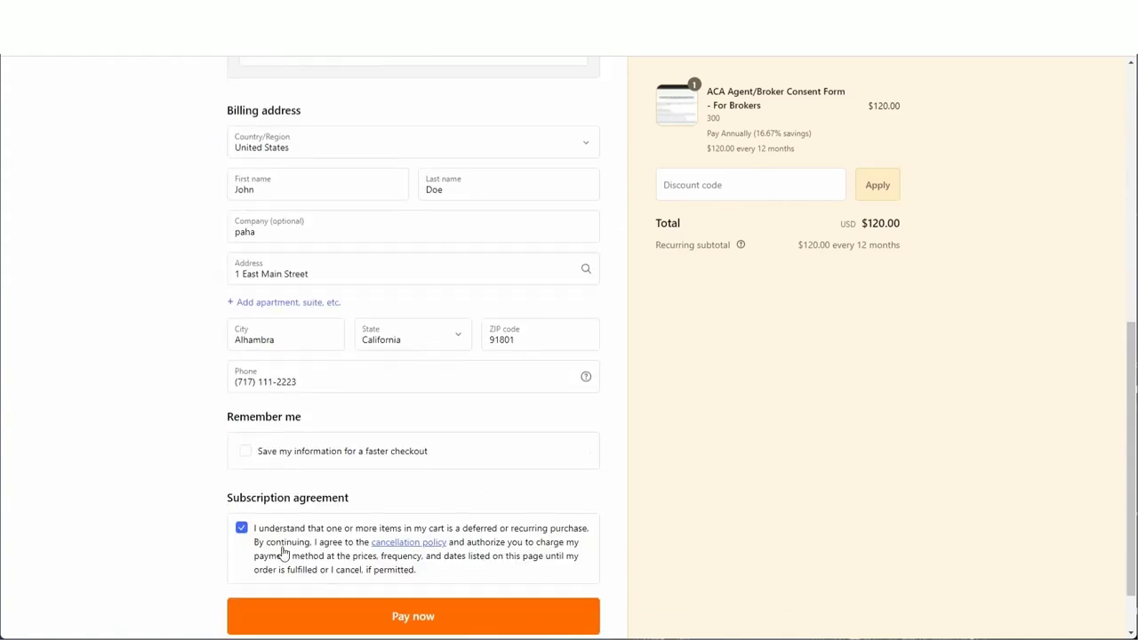
left_click(436, 609)
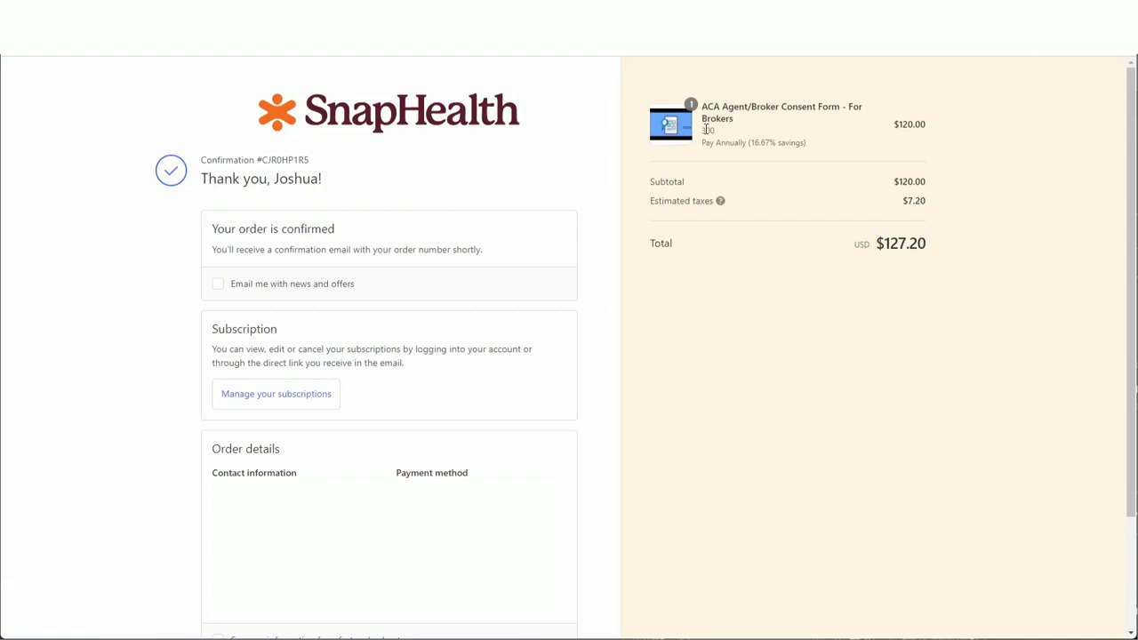
double_click(707, 129)
scroll(523, 277, "down", 2)
scroll(523, 277, "up", 2)
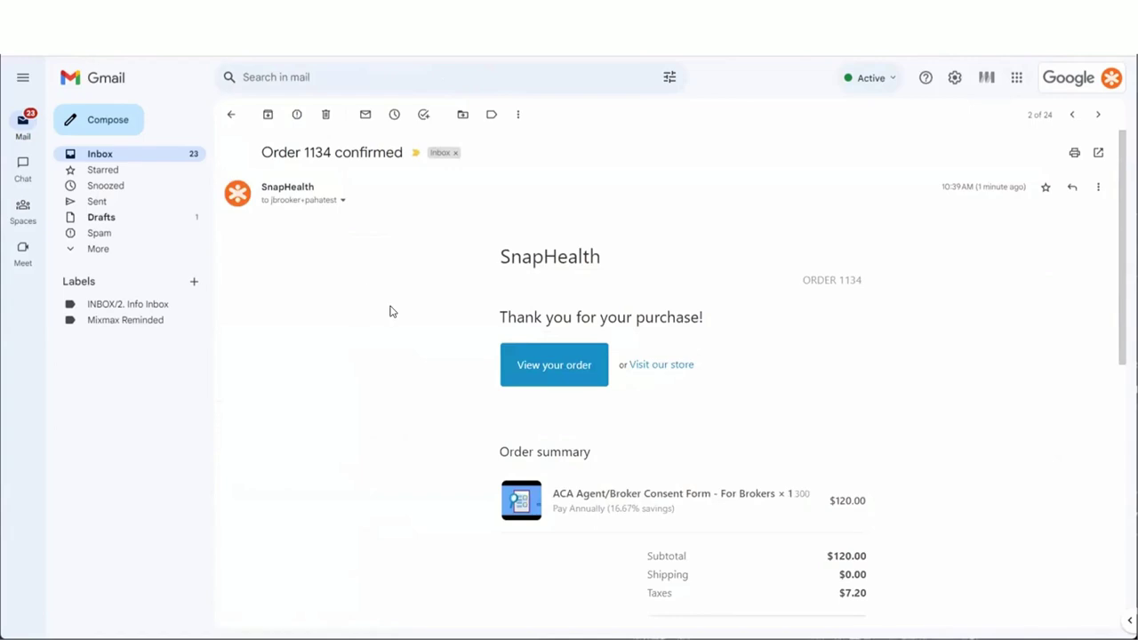
Review the Order confirmed email, then launch Complete Final Housekeeping from the Next Steps email.
scroll(737, 317, "down", 4)
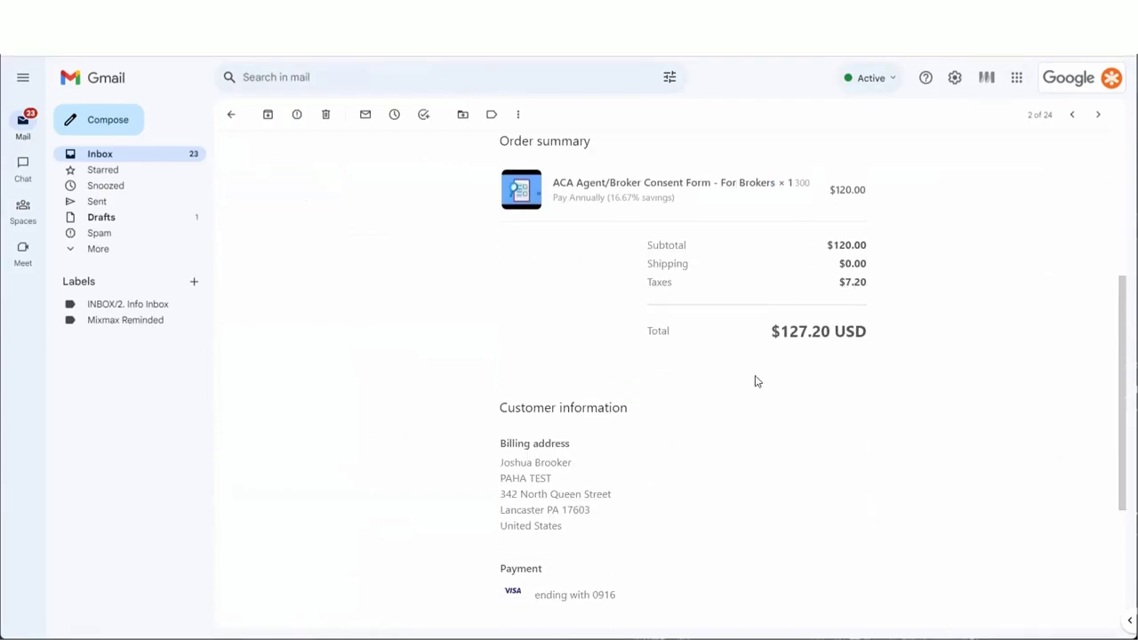
scroll(764, 377, "up", 4)
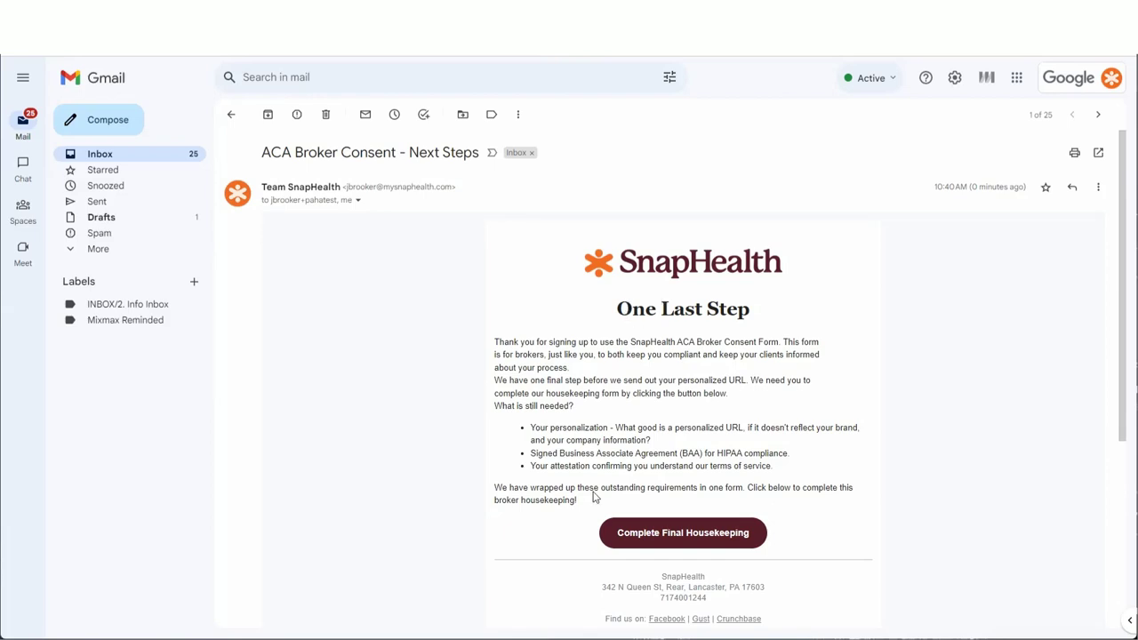
left_click(685, 538)
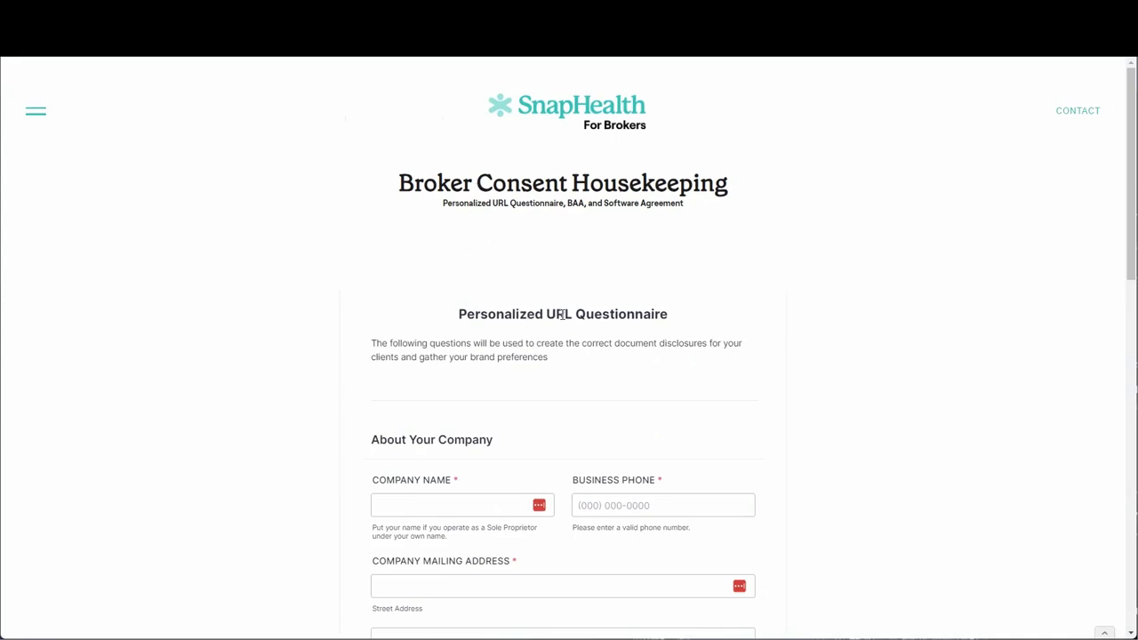
scroll(569, 338, "down", 2)
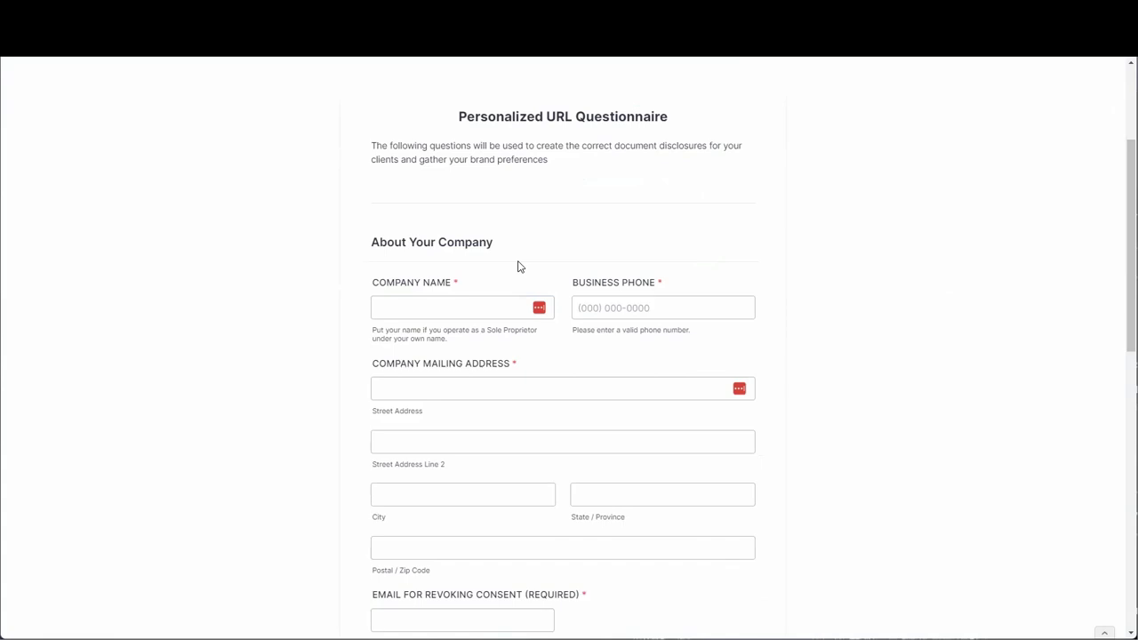
left_click(474, 301)
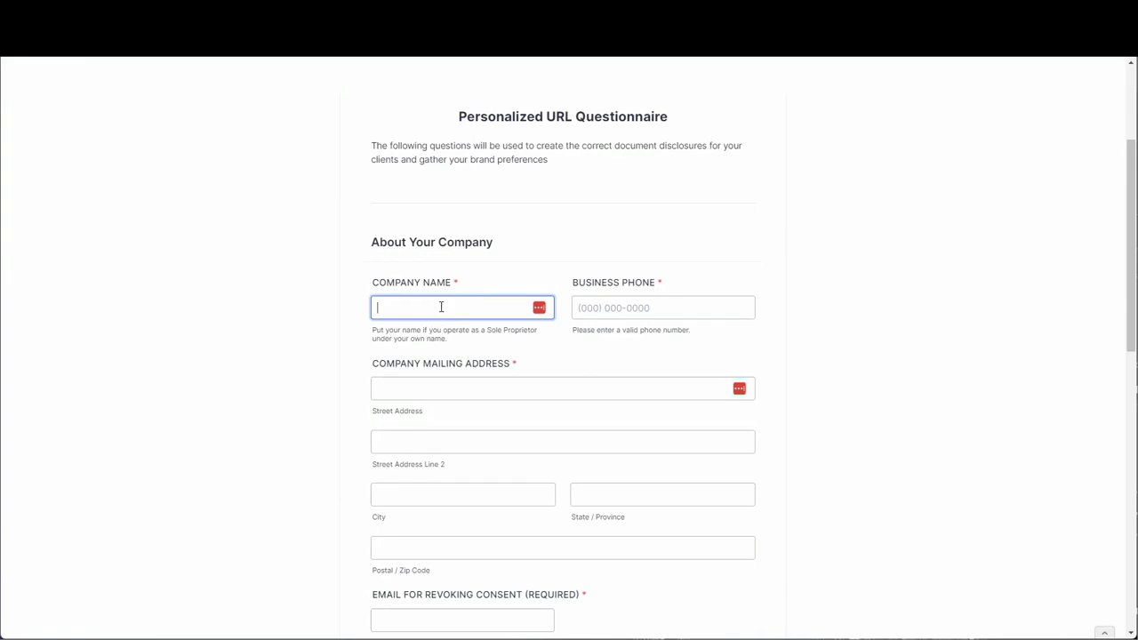
Enter company name 'PA Health Advocates', the business phone number and the street address.
type("PA Health Advocates")
key("Tab")
left_click(397, 390)
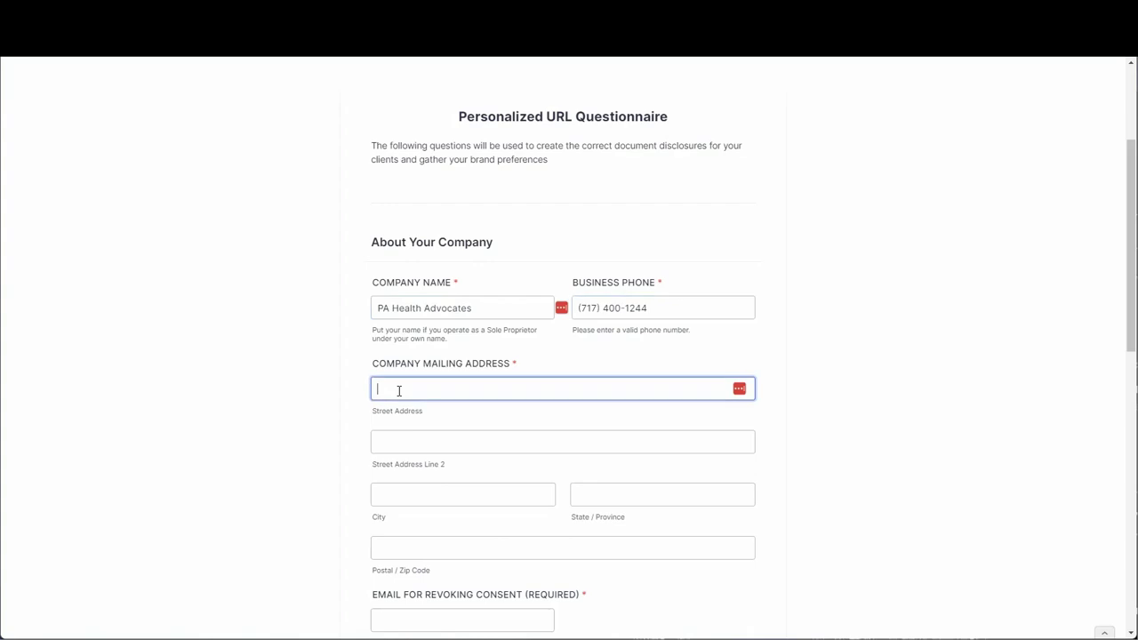
key("Tab")
key("Tab")
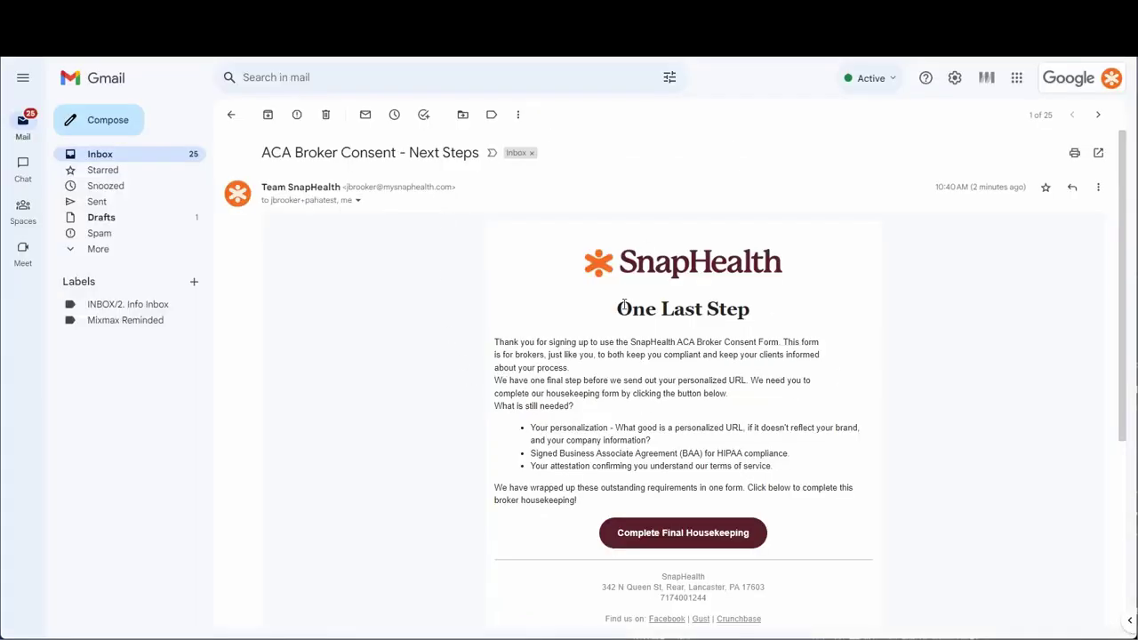
View the Next Steps email sender's full details to check the company address.
left_click(356, 201)
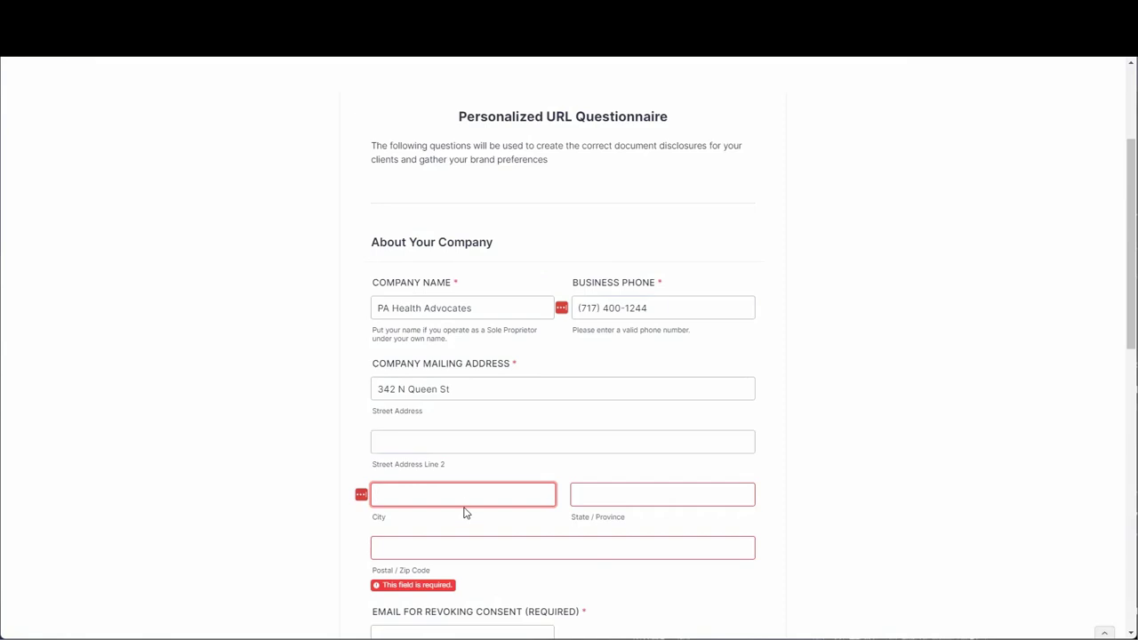
Fill in the company's city, state and ZIP code, plus the email for revoking consent.
type("Lancaster")
key("Tab")
type("PA")
key("Tab")
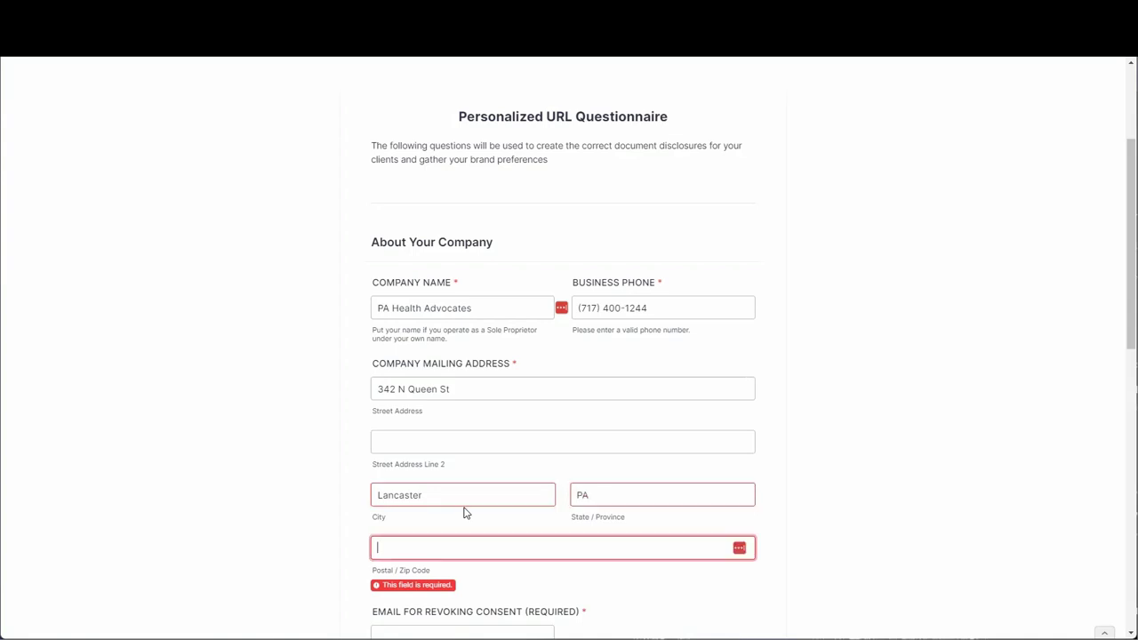
type("17603")
key("Tab")
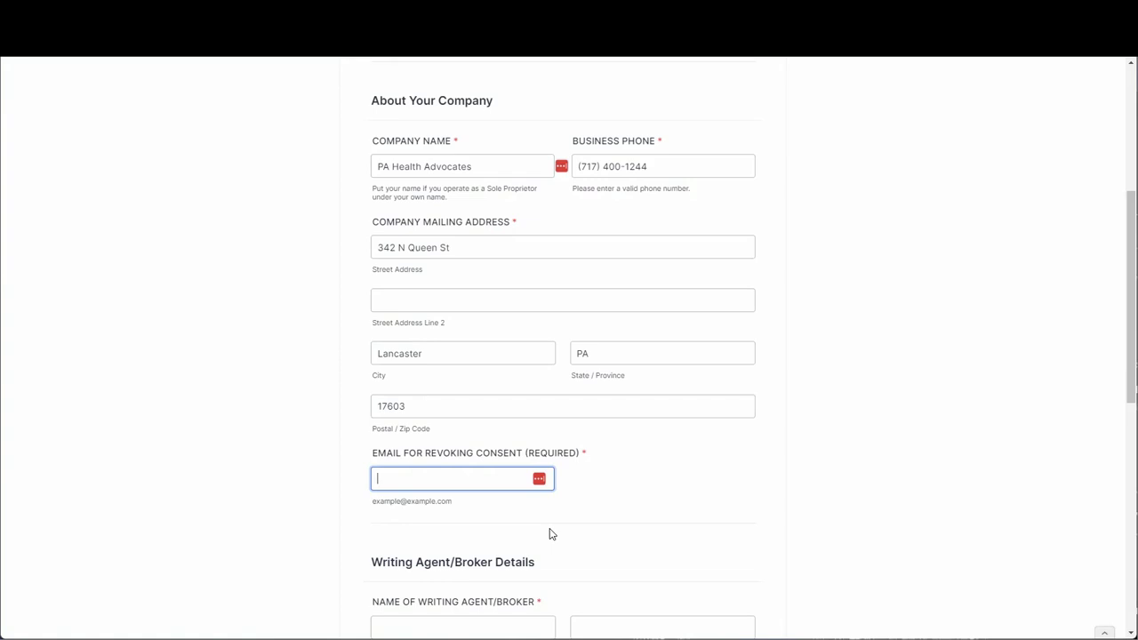
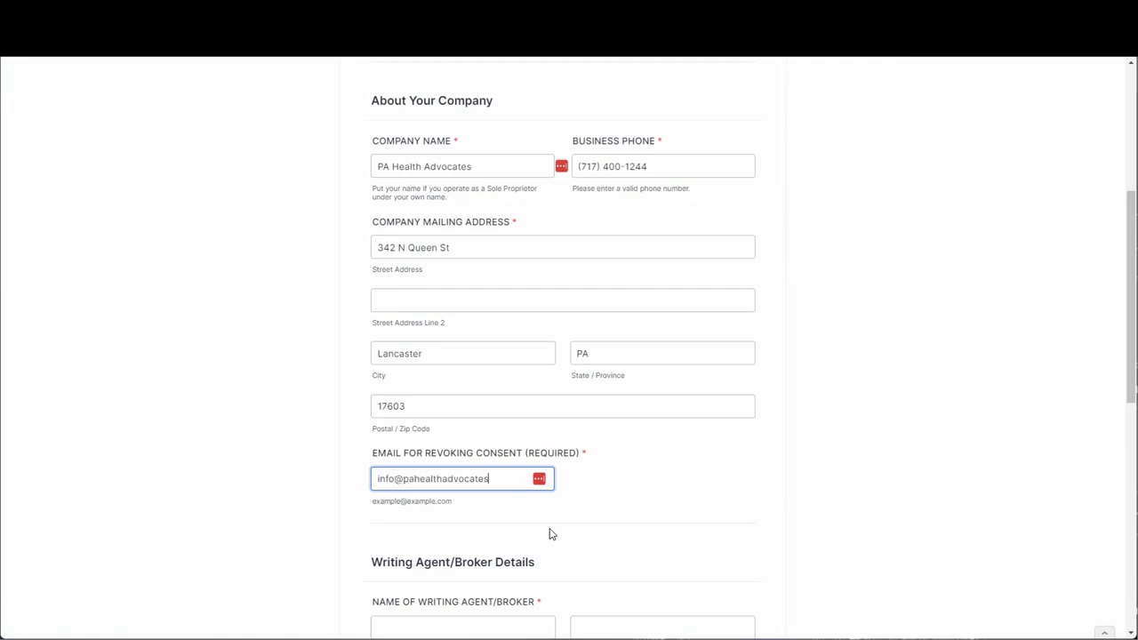
key("Tab")
scroll(612, 511, "down", 1)
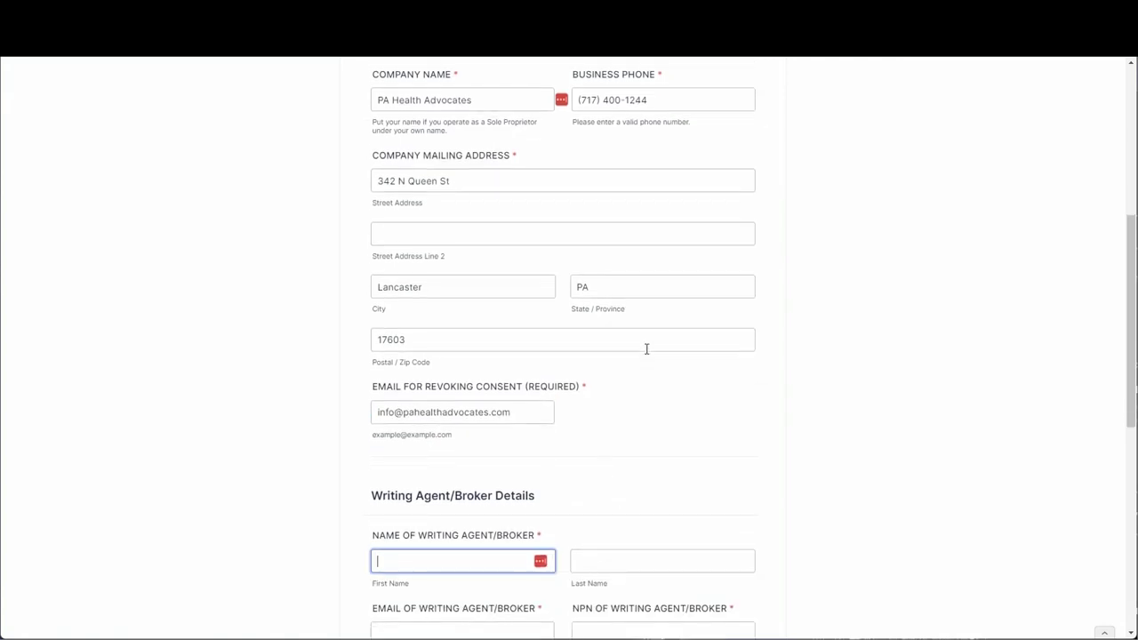
Enter the writing agent's first name, last name, email address and NPN.
scroll(658, 349, "down", 2)
key("Tab")
key("Tab")
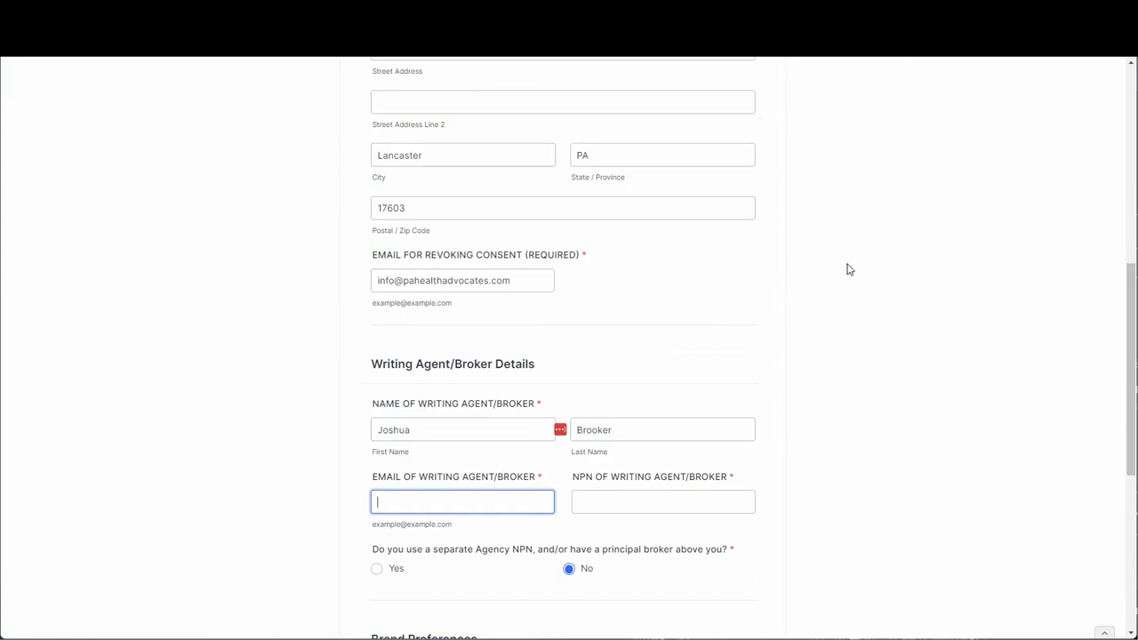
scroll(622, 418, "down", 2)
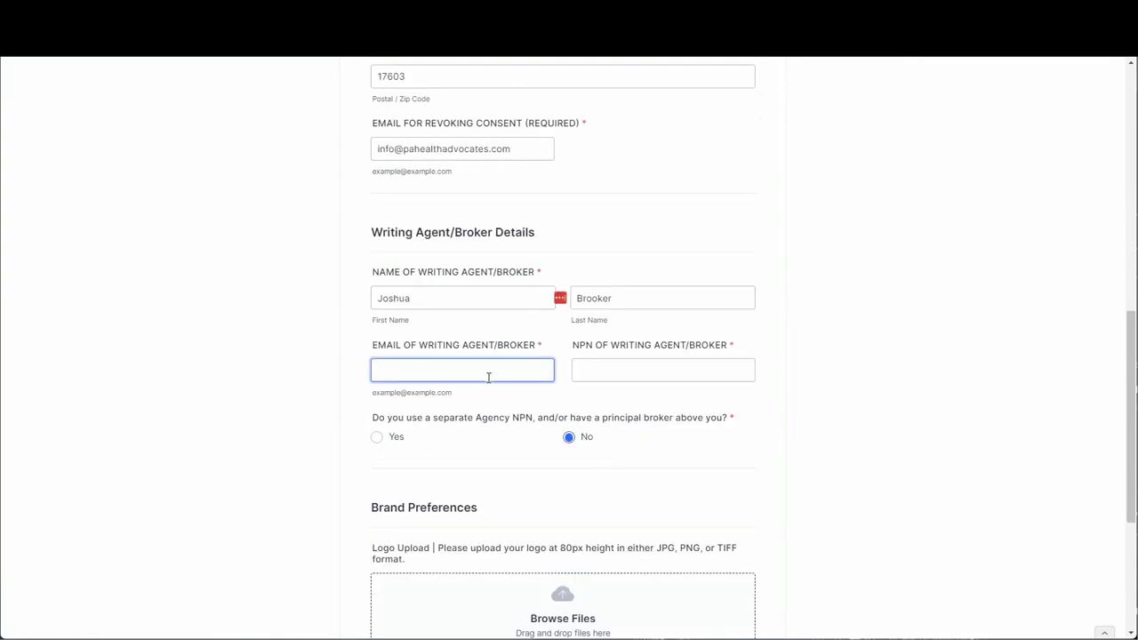
key("Tab")
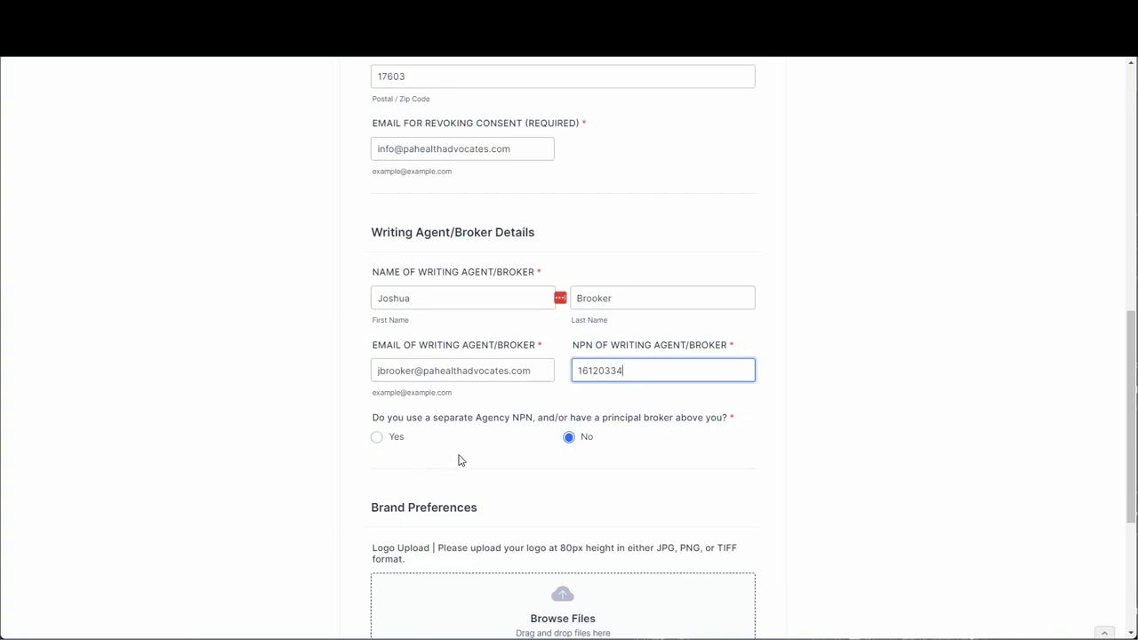
Try Yes for a principal broker, then set the separate Agency NPN question back to No.
left_click(395, 439)
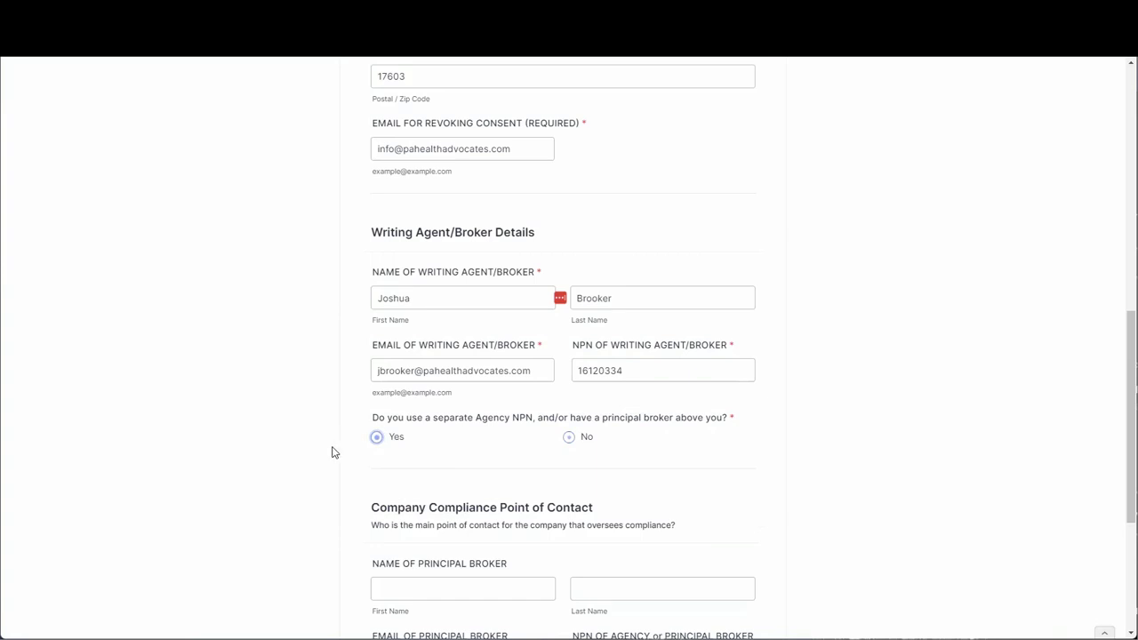
scroll(436, 462, "down", 2)
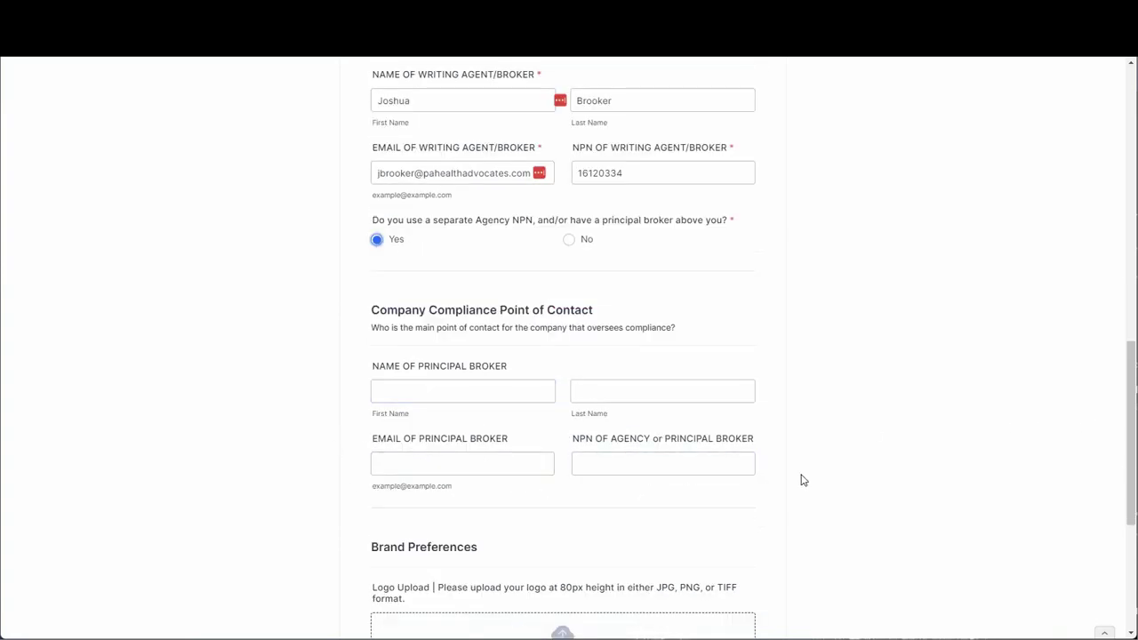
left_click(636, 471)
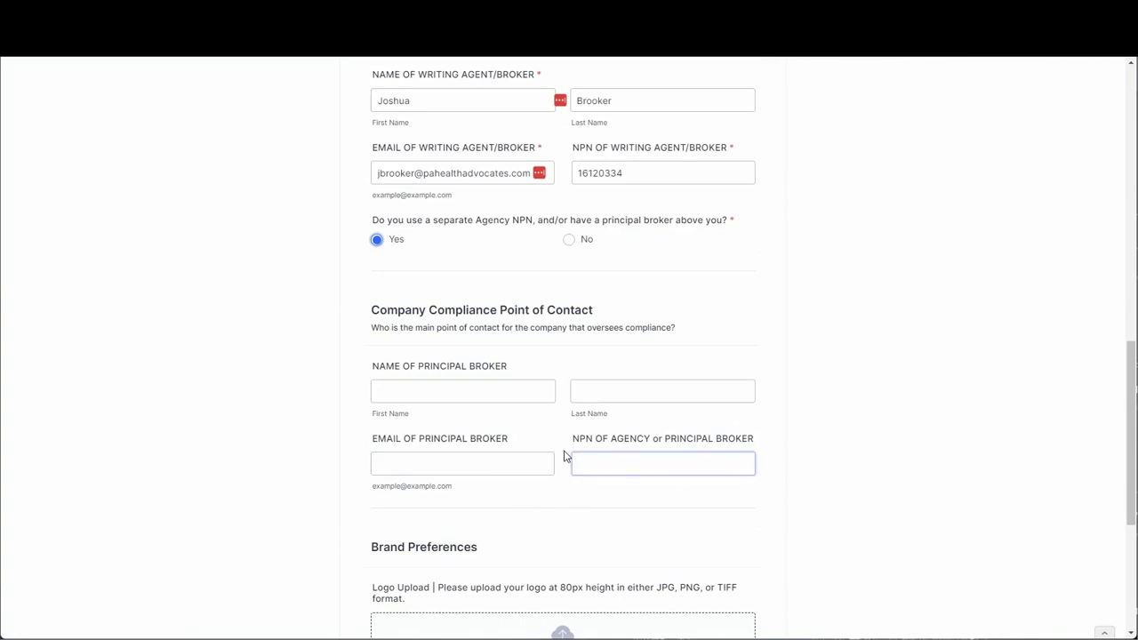
left_click(493, 401)
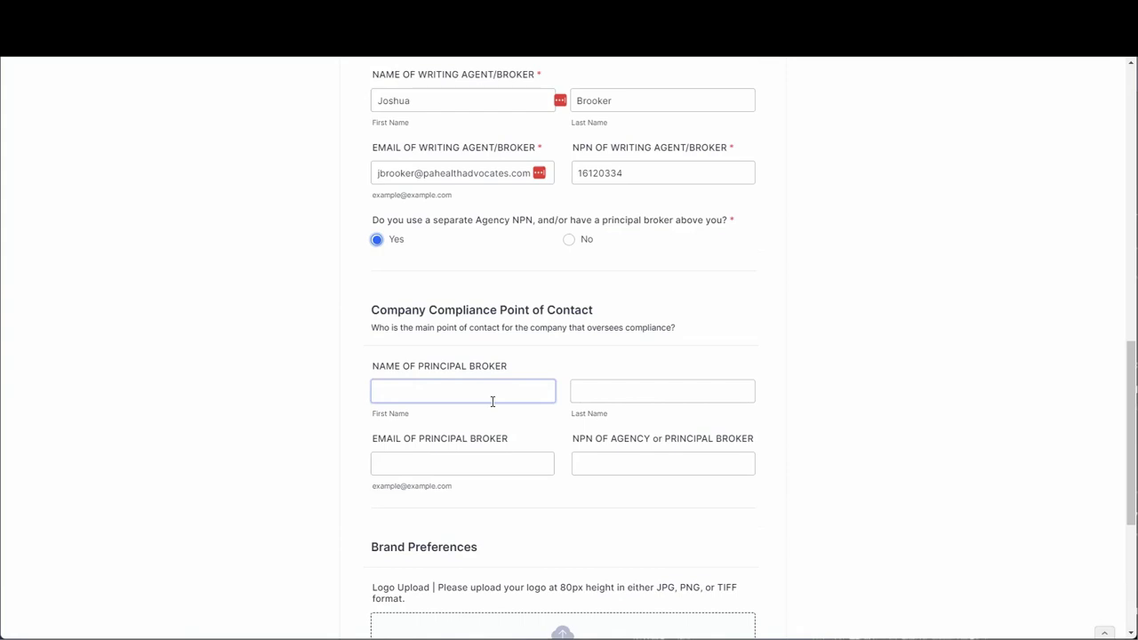
left_click(561, 242)
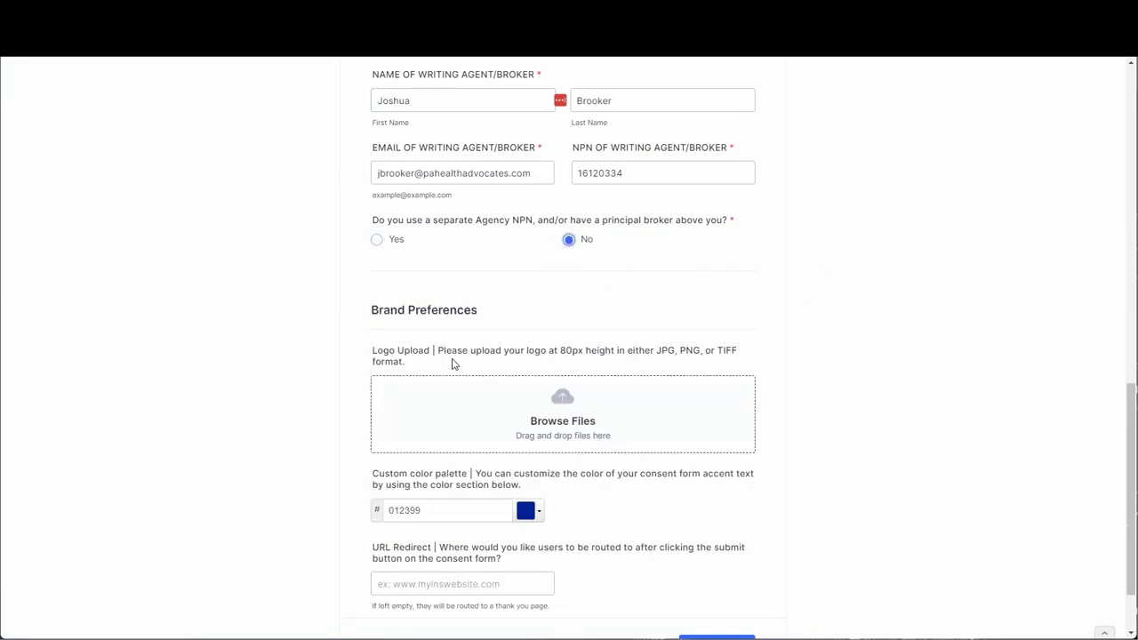
scroll(670, 318, "down", 2)
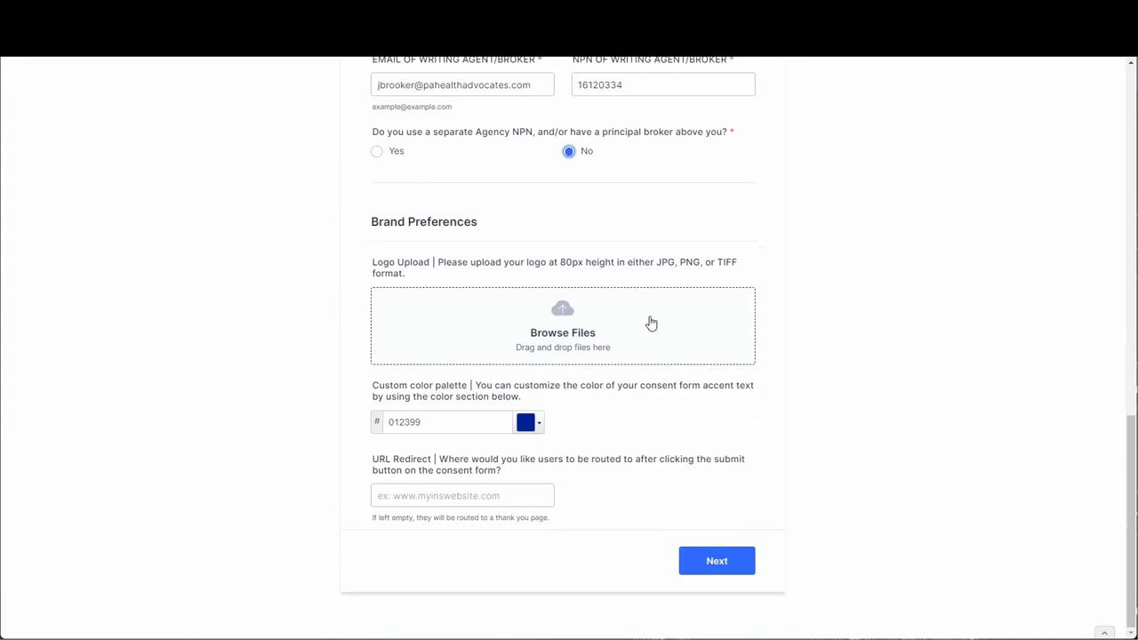
Upload FB Image.png as the logo and set the accent colour to 0fac5c.
left_click(540, 351)
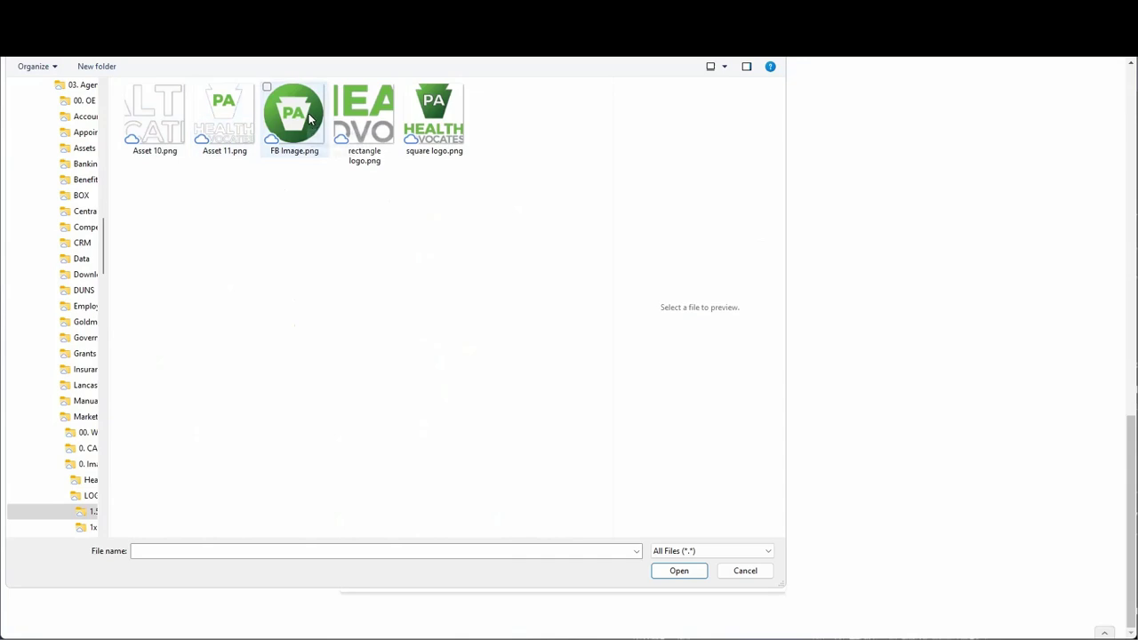
left_click(298, 120)
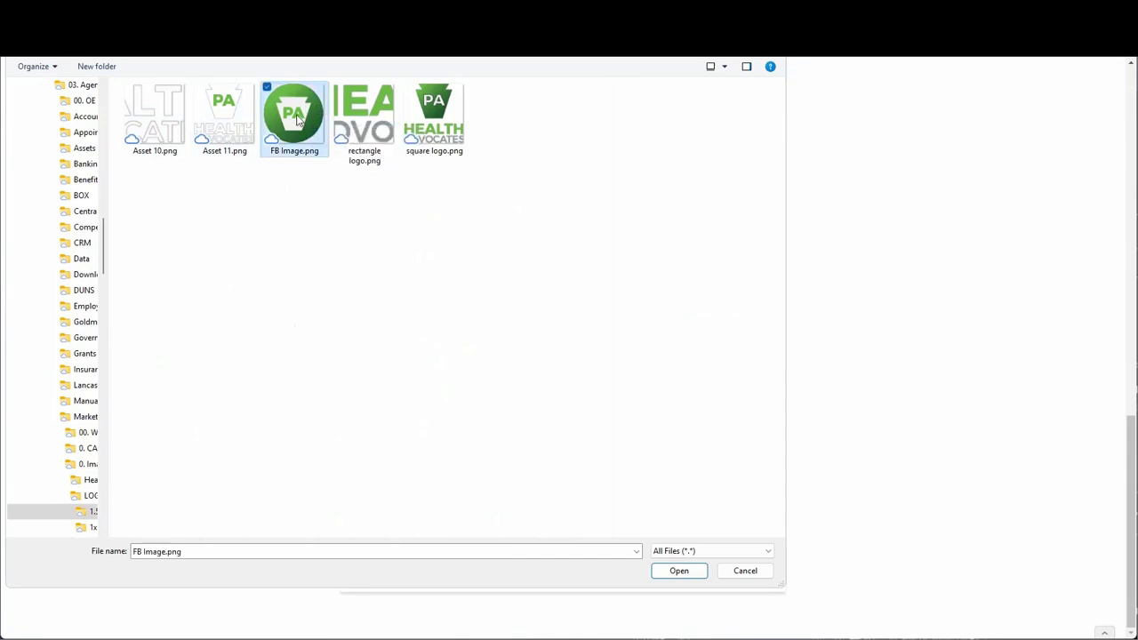
double_click(298, 120)
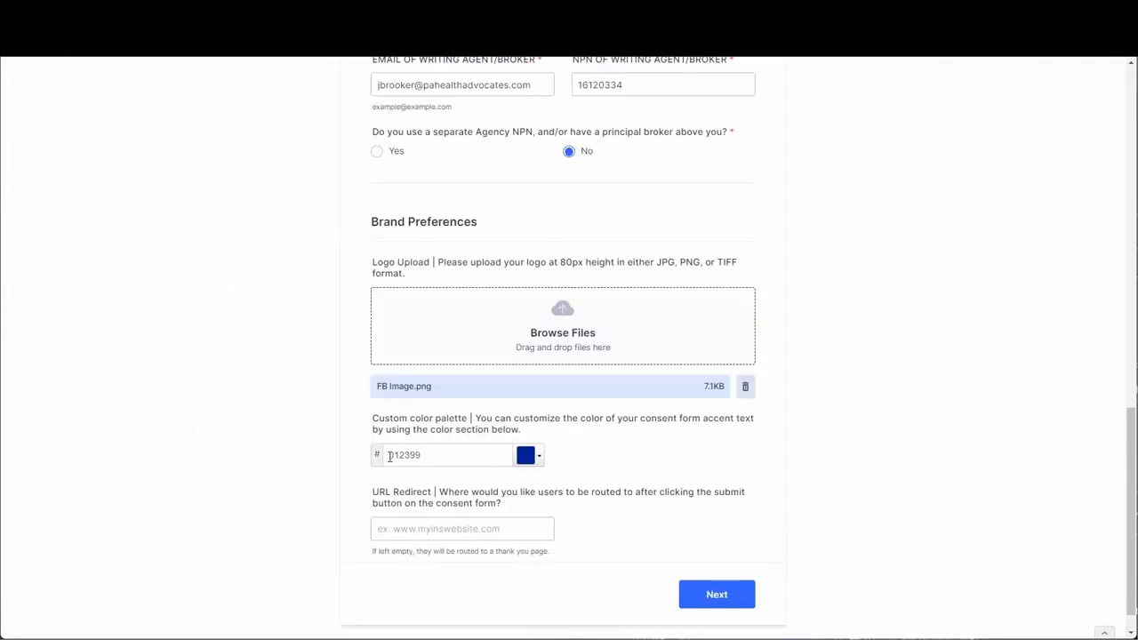
left_click(389, 456)
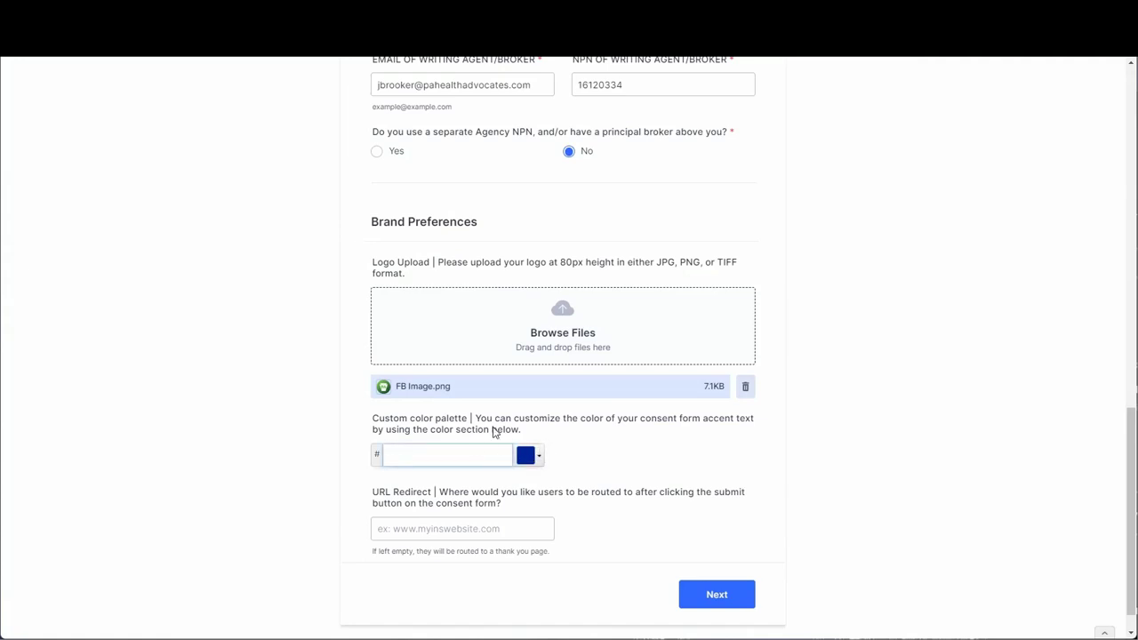
type("0fac5c")
key("Tab")
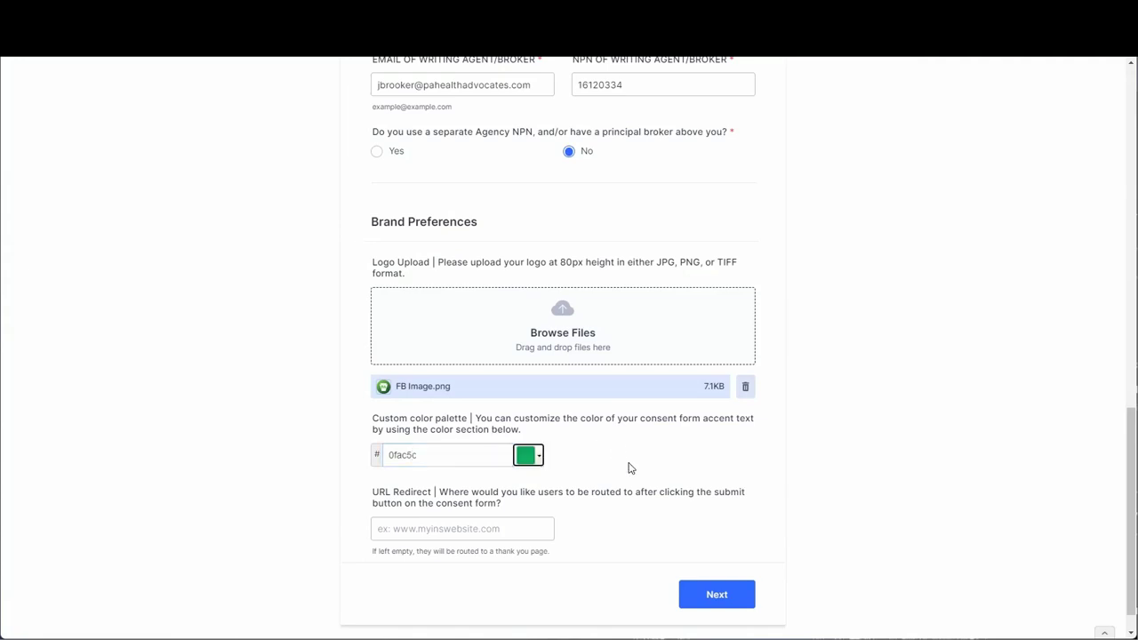
left_click(469, 529)
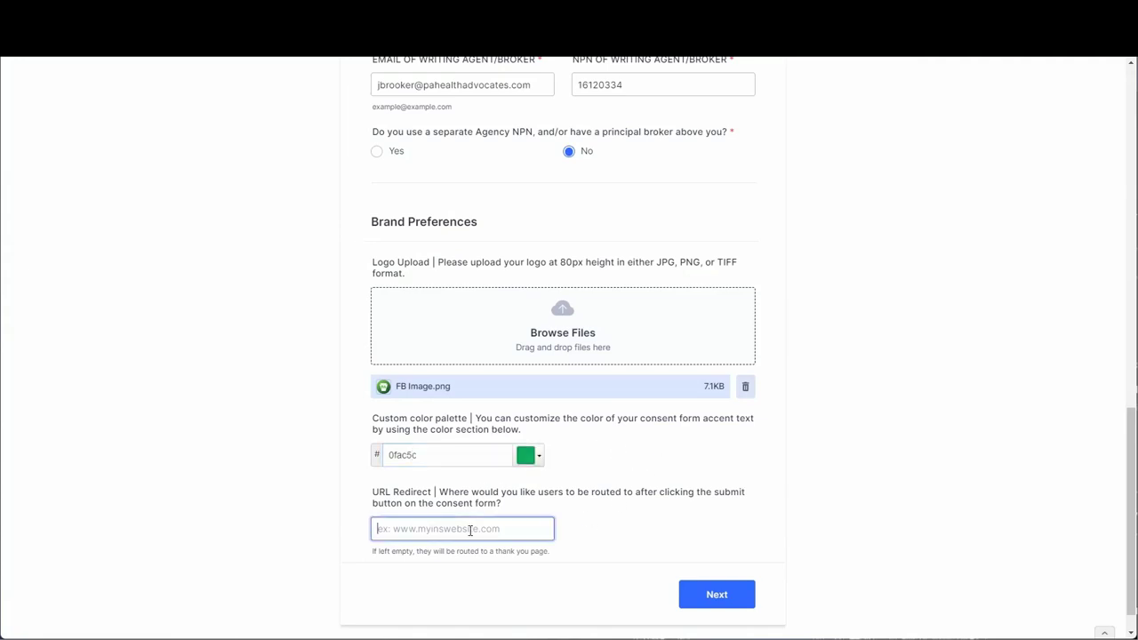
type("https://www.pahealthadvocates.com")
left_click(722, 603)
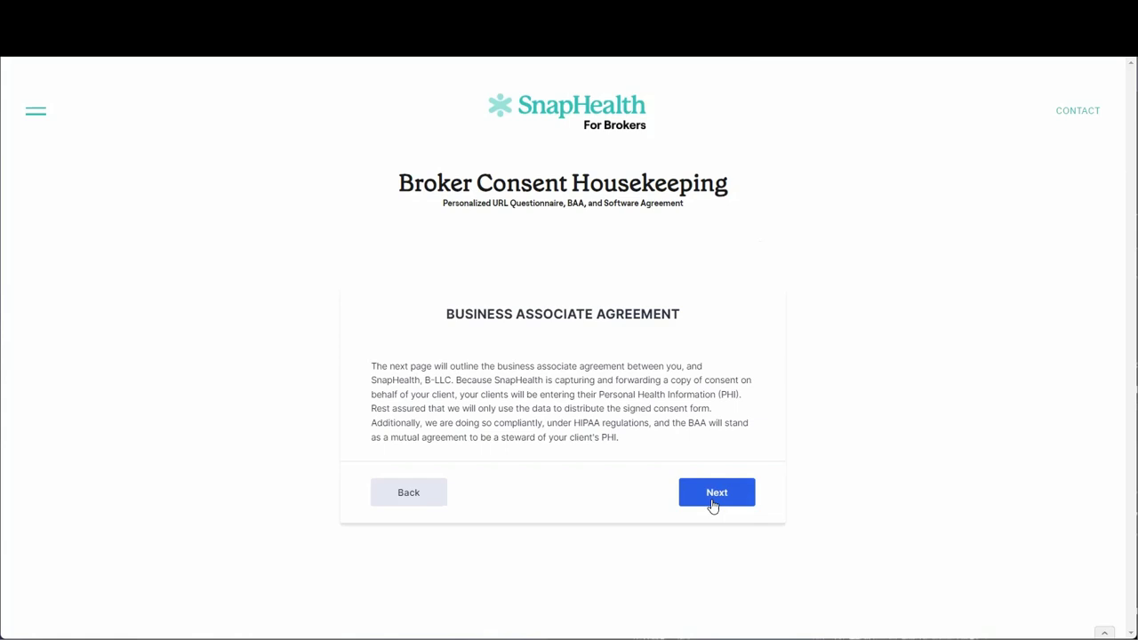
Read the full Business Associate Agreement, highlighting clause 2.1, and proceed to Final Agreement.
left_click(715, 504)
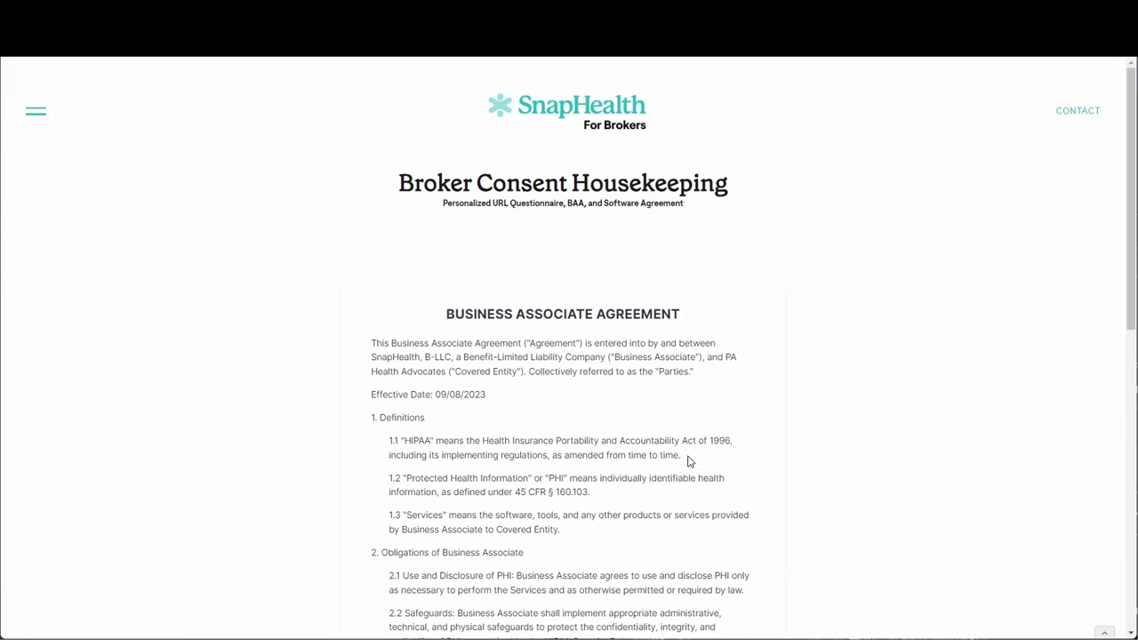
scroll(699, 495, "down", 1)
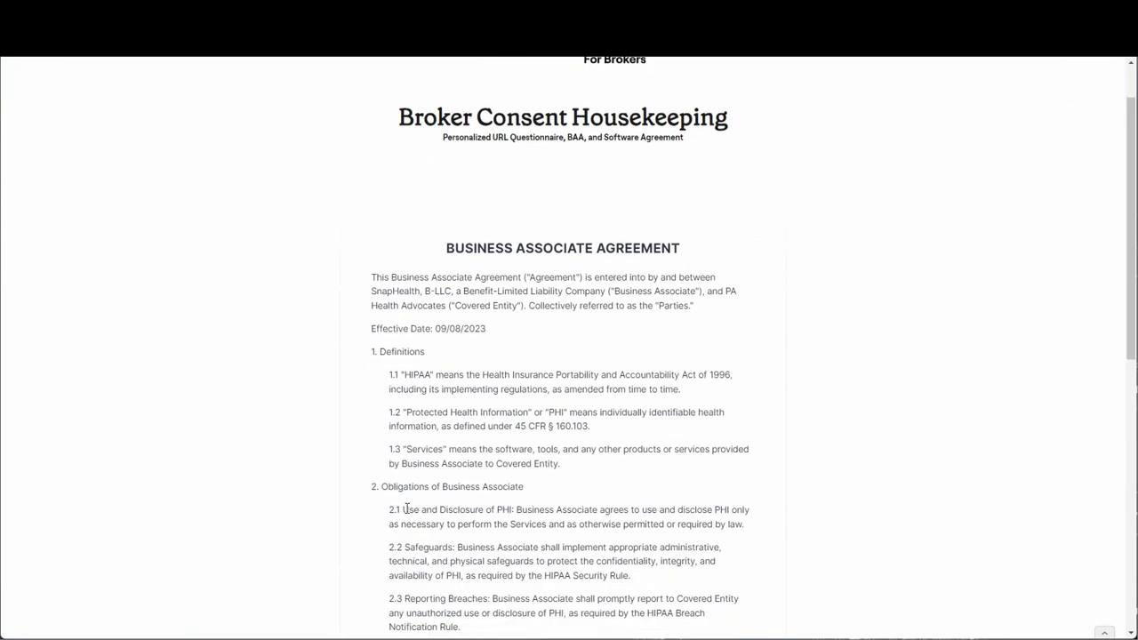
left_click_drag(403, 509, 757, 525)
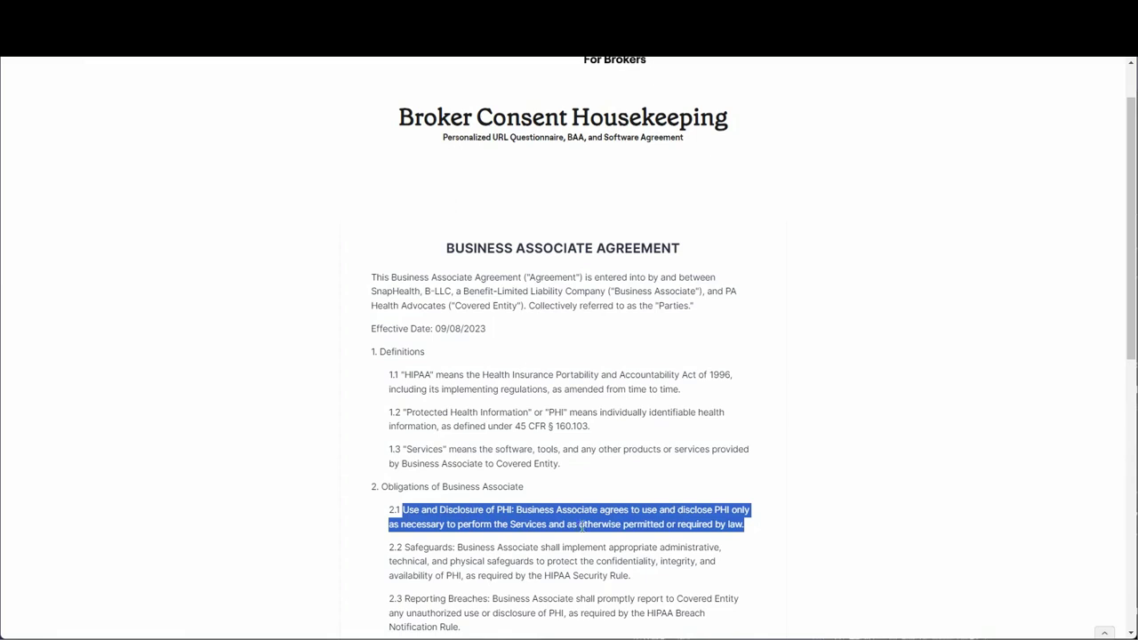
scroll(584, 524, "down", 1)
scroll(586, 522, "down", 10)
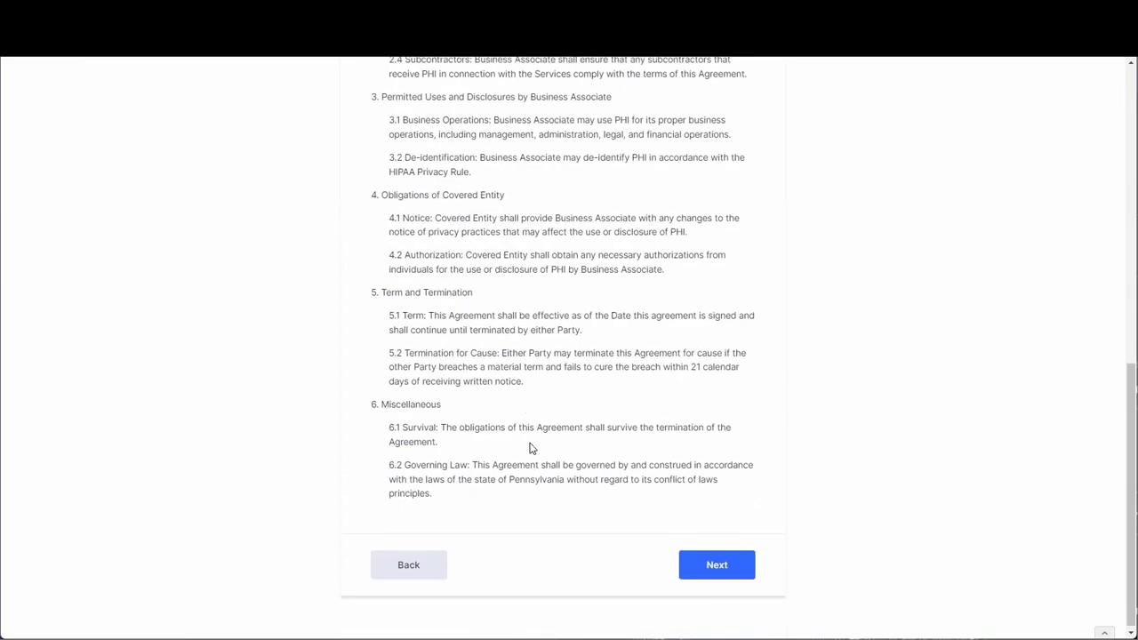
left_click(725, 558)
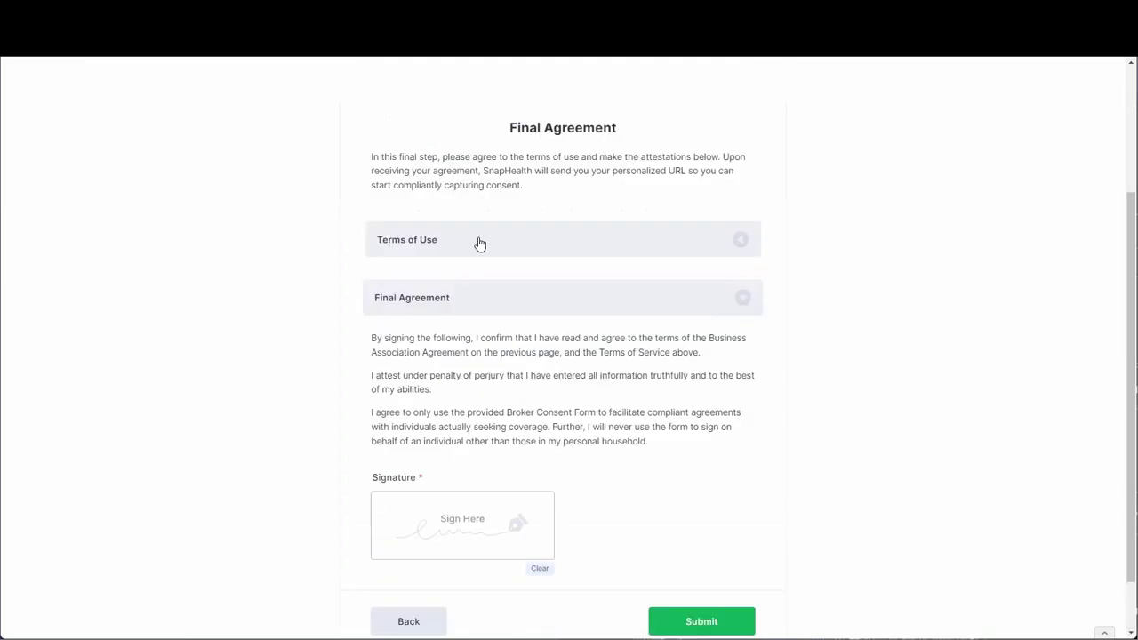
left_click(449, 251)
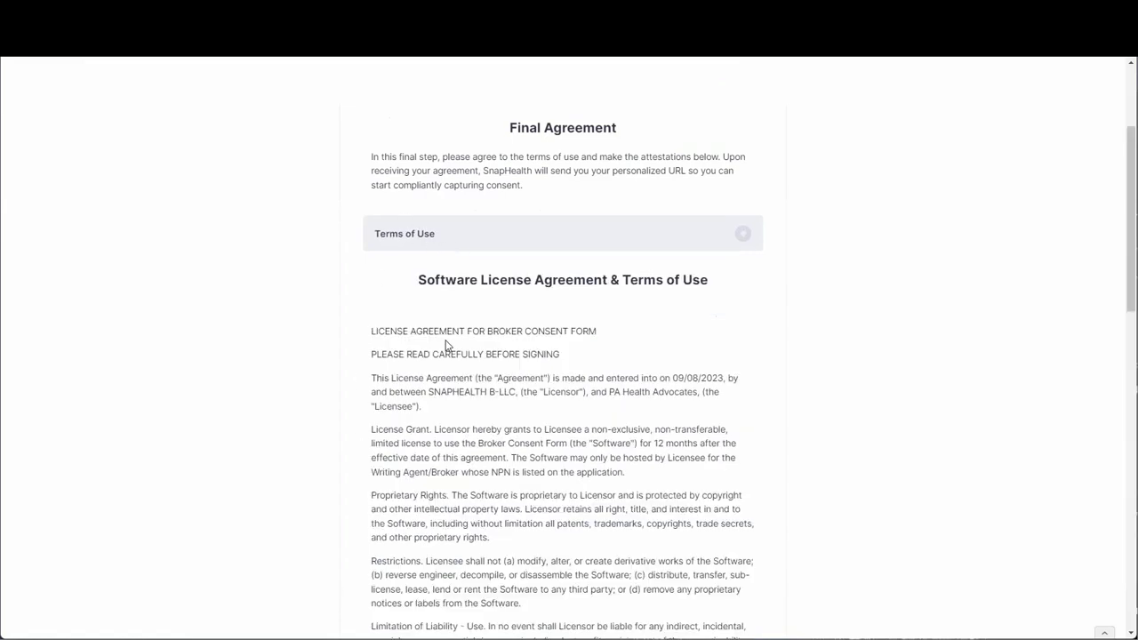
scroll(533, 274, "down", 3)
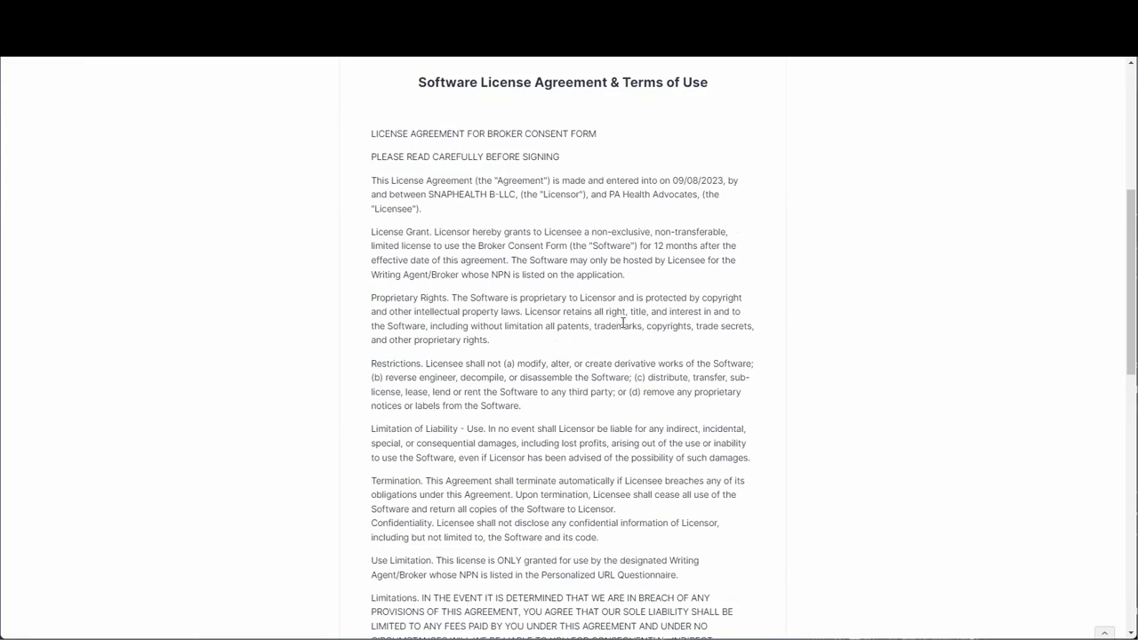
scroll(622, 323, "down", 10)
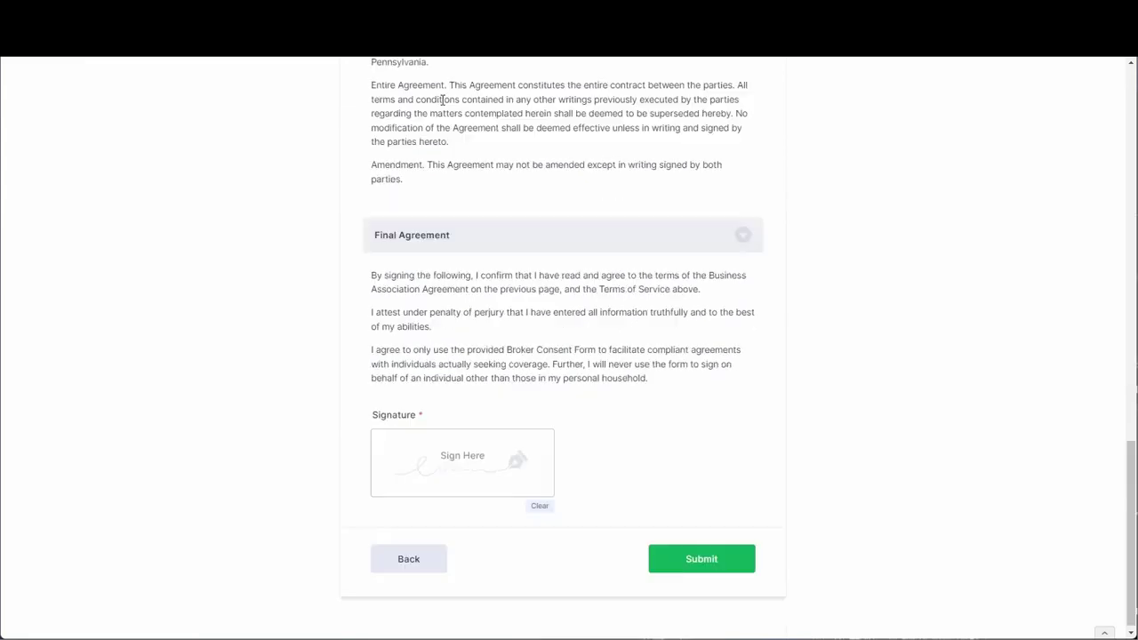
left_click(440, 242)
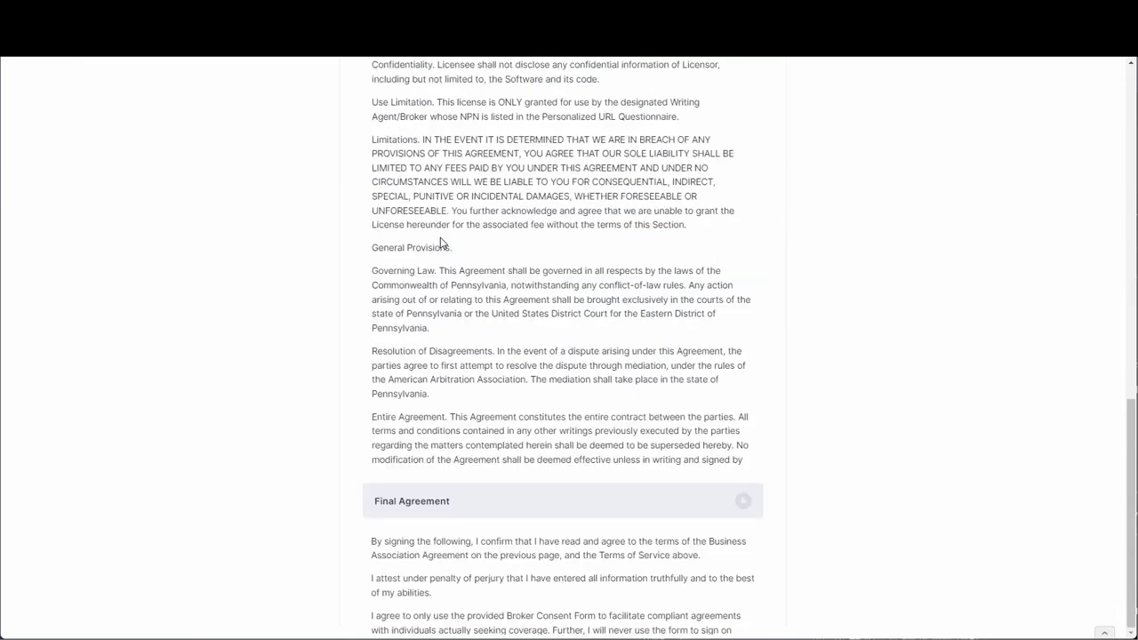
scroll(647, 406, "up", 2)
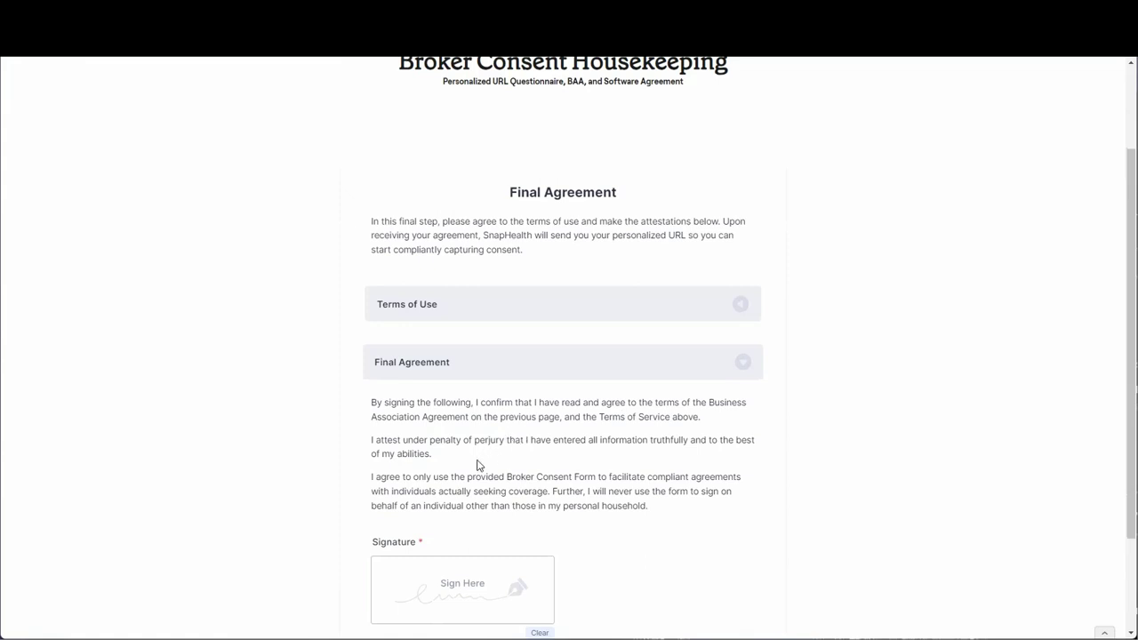
Draw a signature in the Final Agreement's Sign Here box and submit the housekeeping form.
scroll(427, 494, "down", 1)
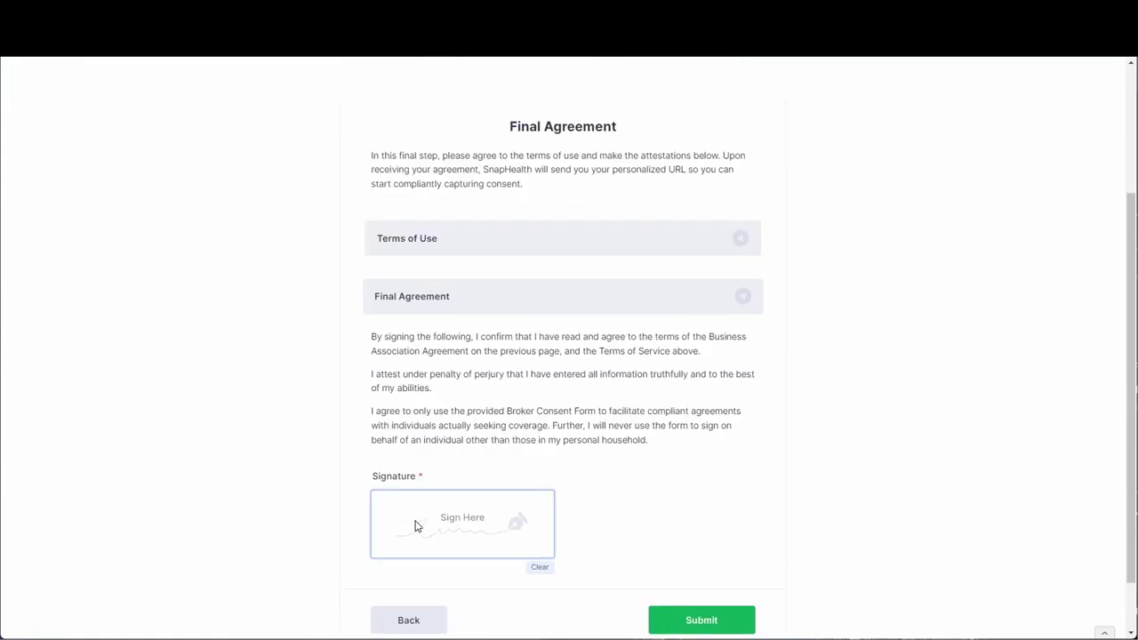
left_click_drag(414, 525, 531, 524)
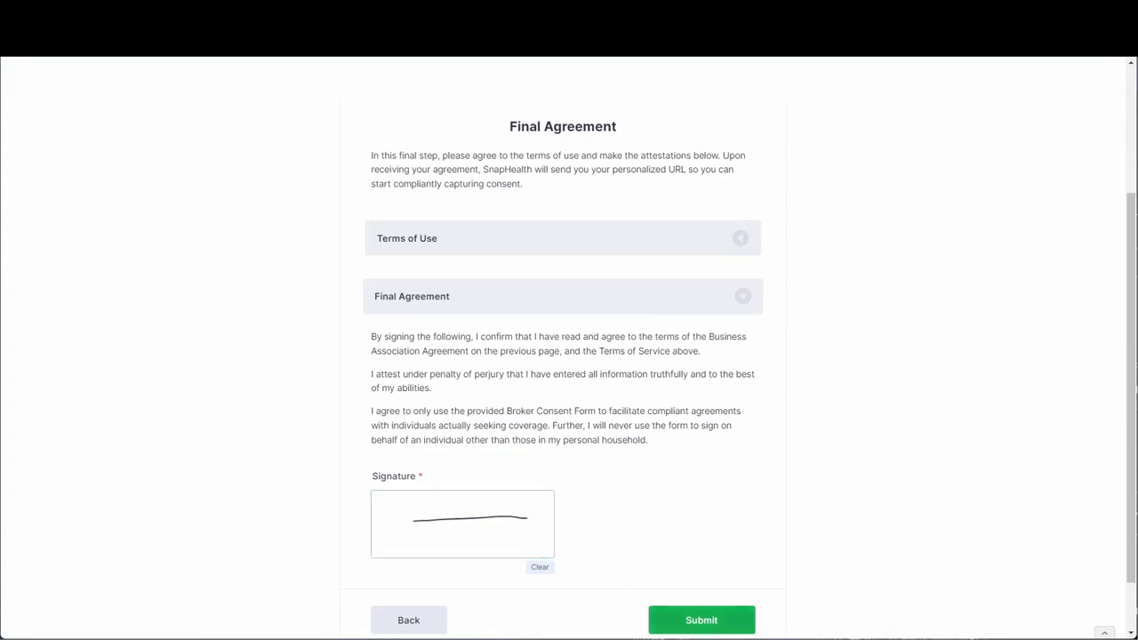
left_click(702, 620)
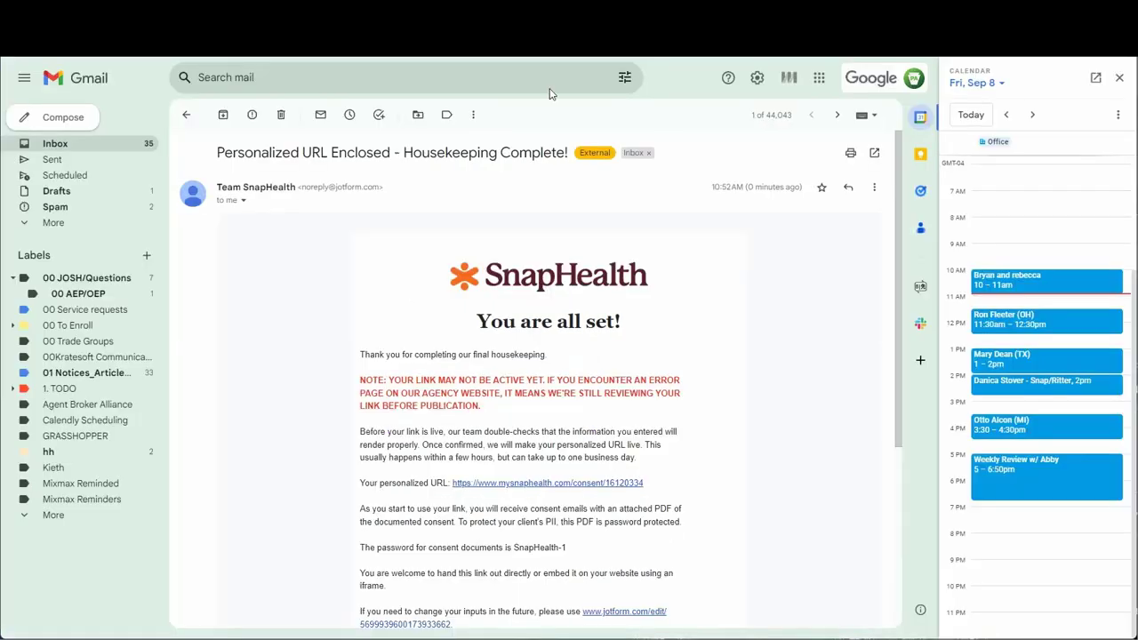
scroll(475, 251, "down", 2)
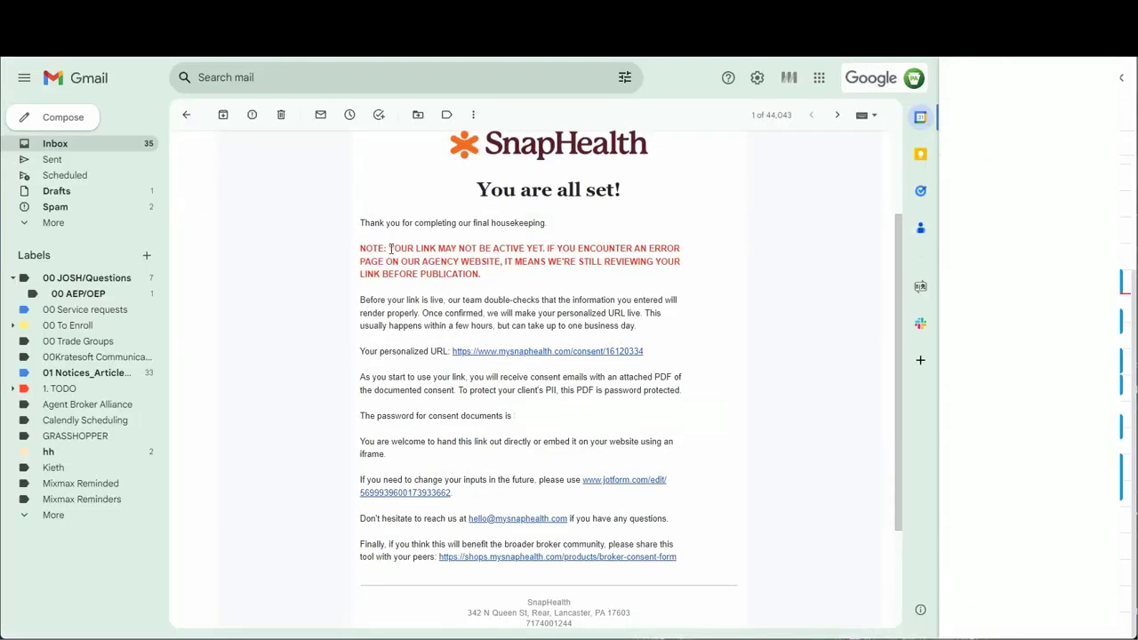
left_click_drag(389, 249, 542, 250)
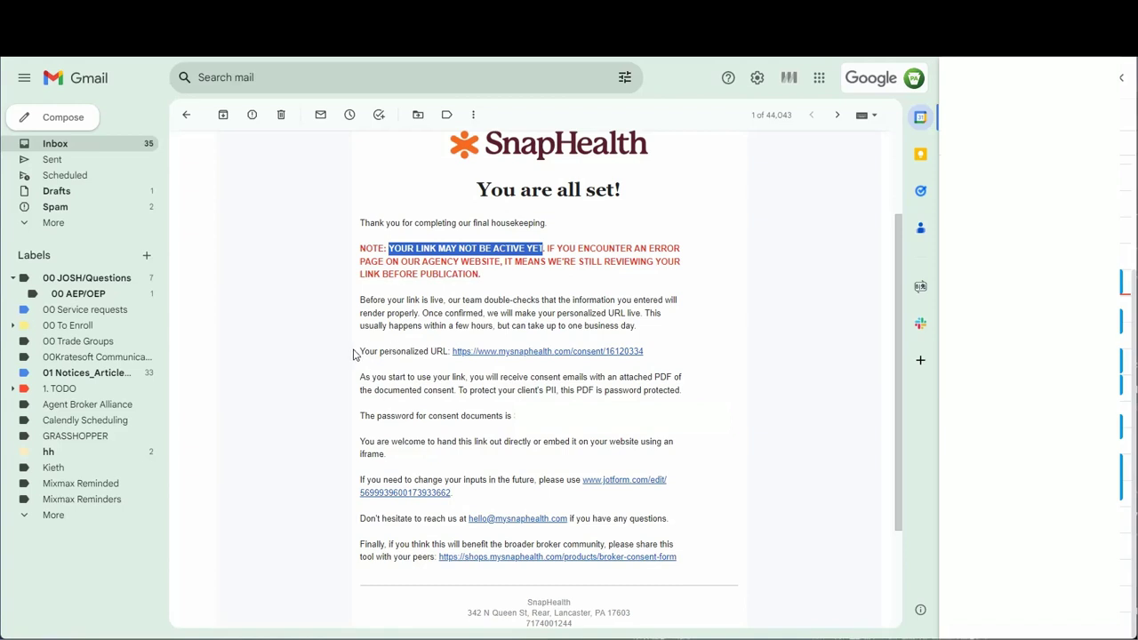
left_click_drag(359, 355, 654, 352)
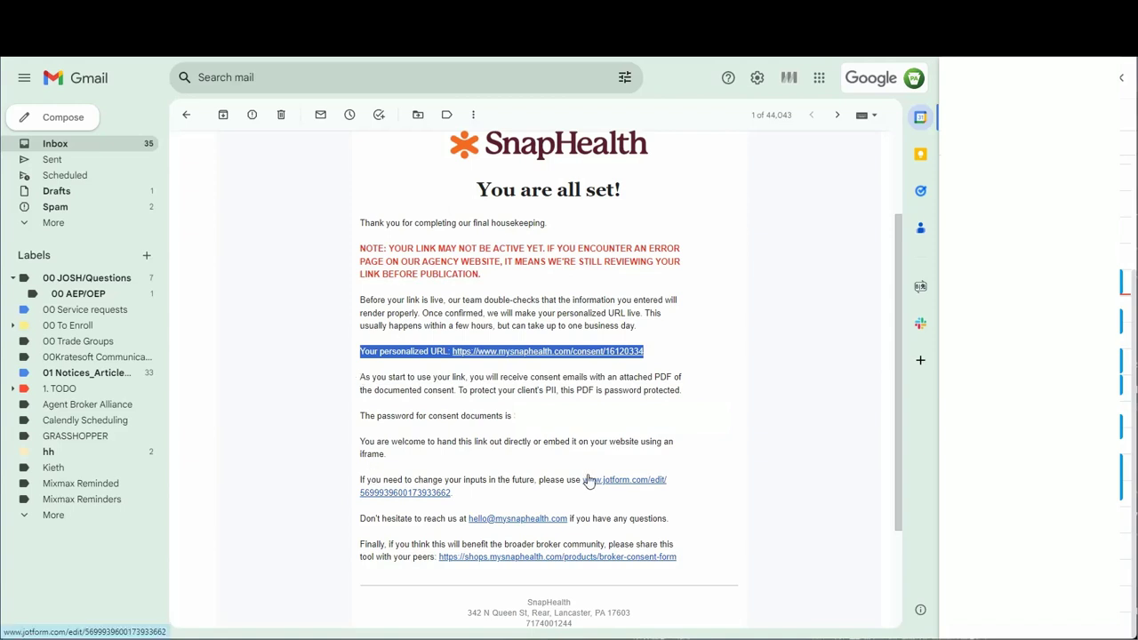
left_click(624, 480)
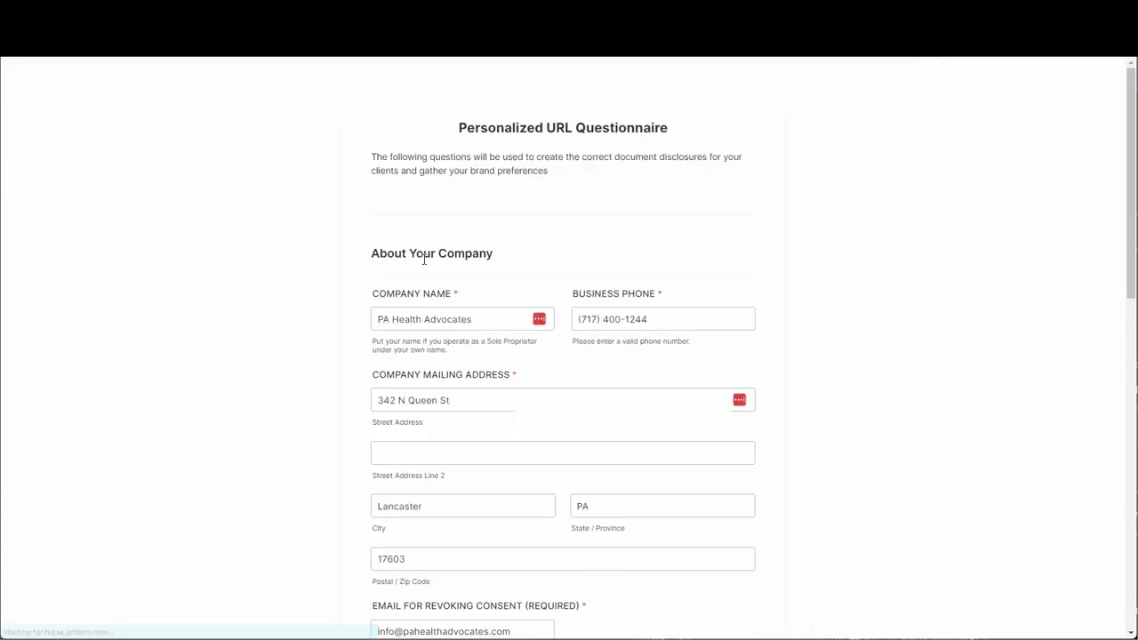
scroll(520, 283, "down", 3)
left_click(444, 135)
scroll(752, 320, "down", 4)
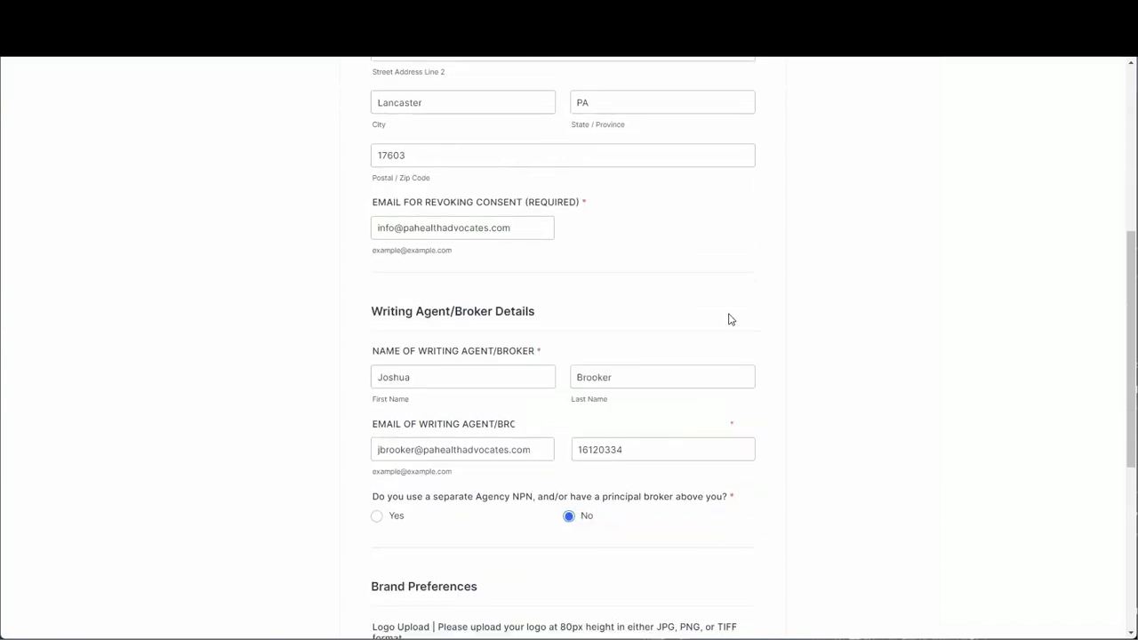
scroll(727, 341, "down", 2)
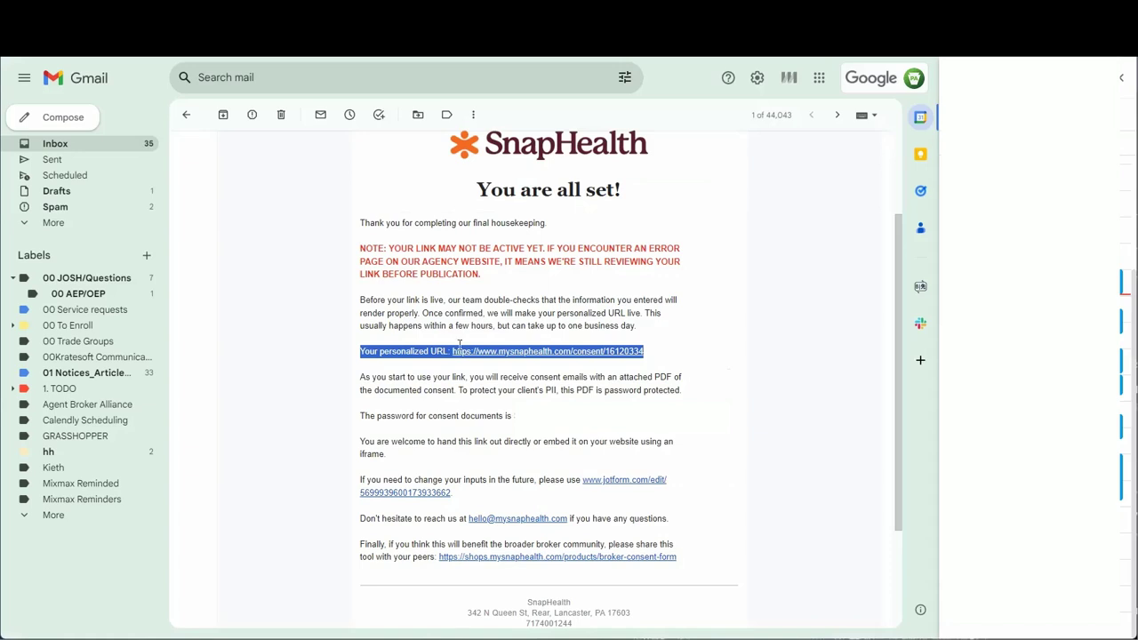
left_click(474, 390)
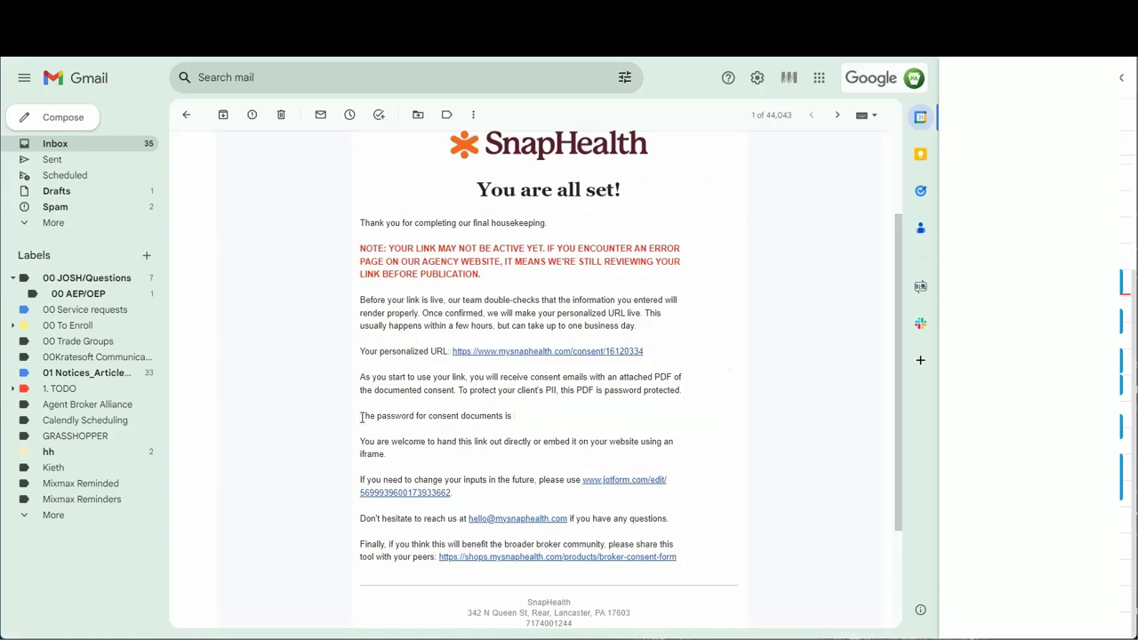
left_click_drag(362, 417, 459, 410)
triple_click(542, 412)
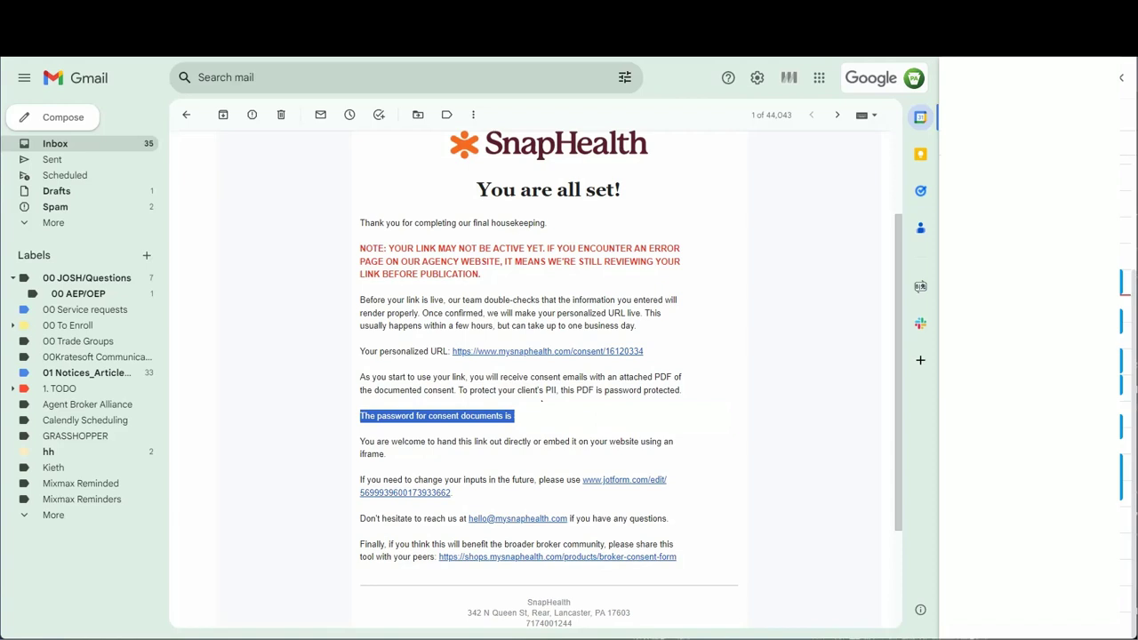
left_click(563, 440)
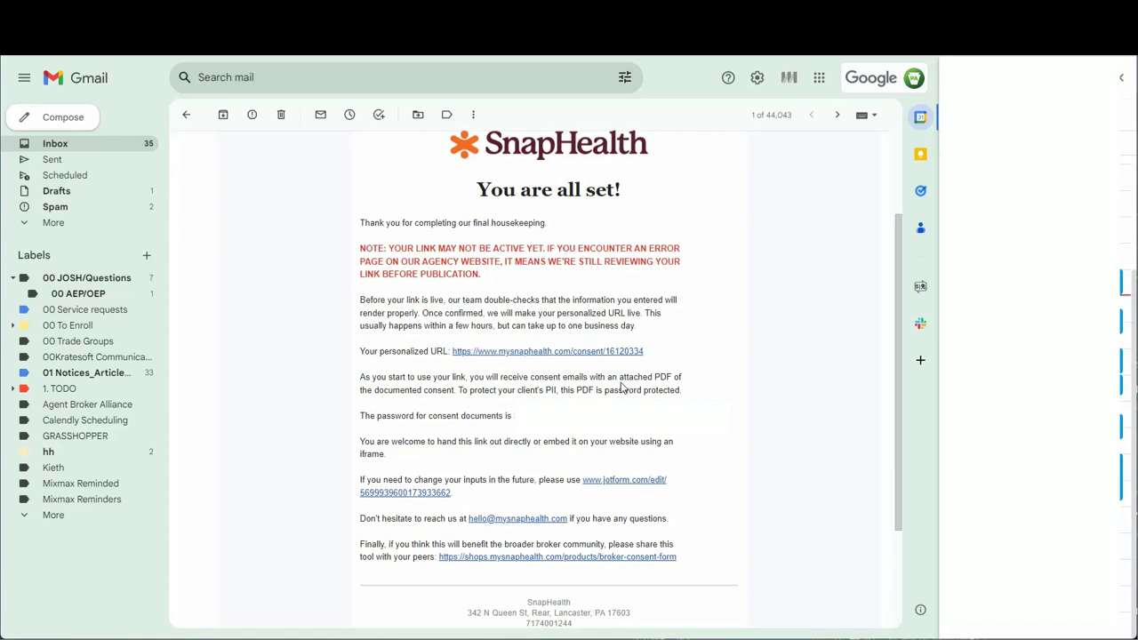
Open the personalized consent page and highlight the broker's name and the PA Health Advocates permission clause.
left_click(498, 353)
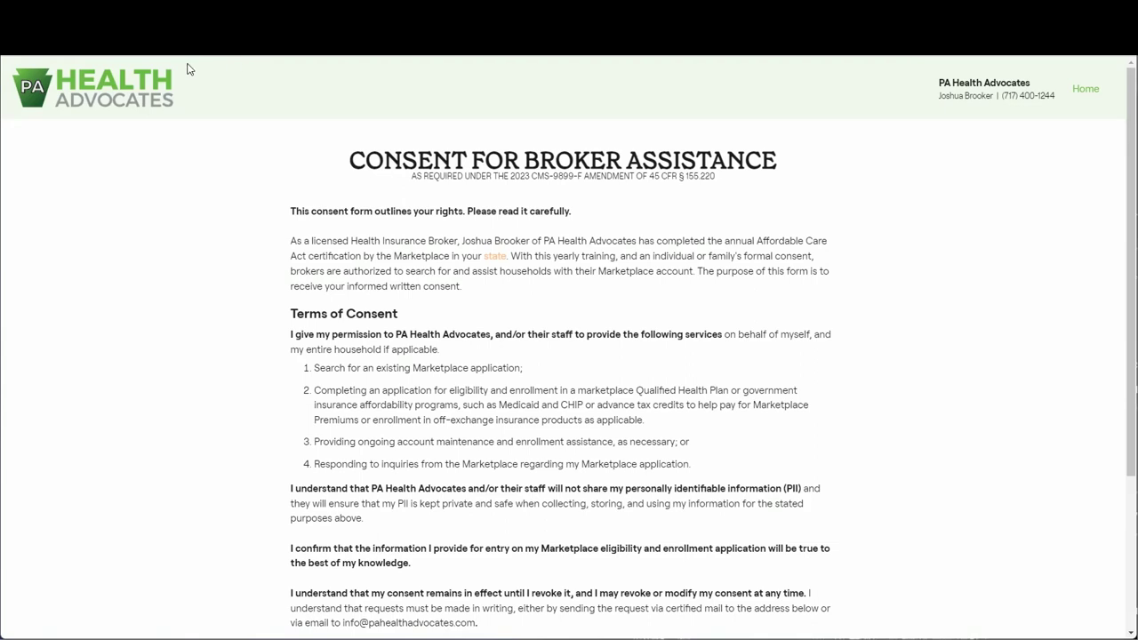
scroll(974, 128, "down", 1)
scroll(942, 214, "down", 3)
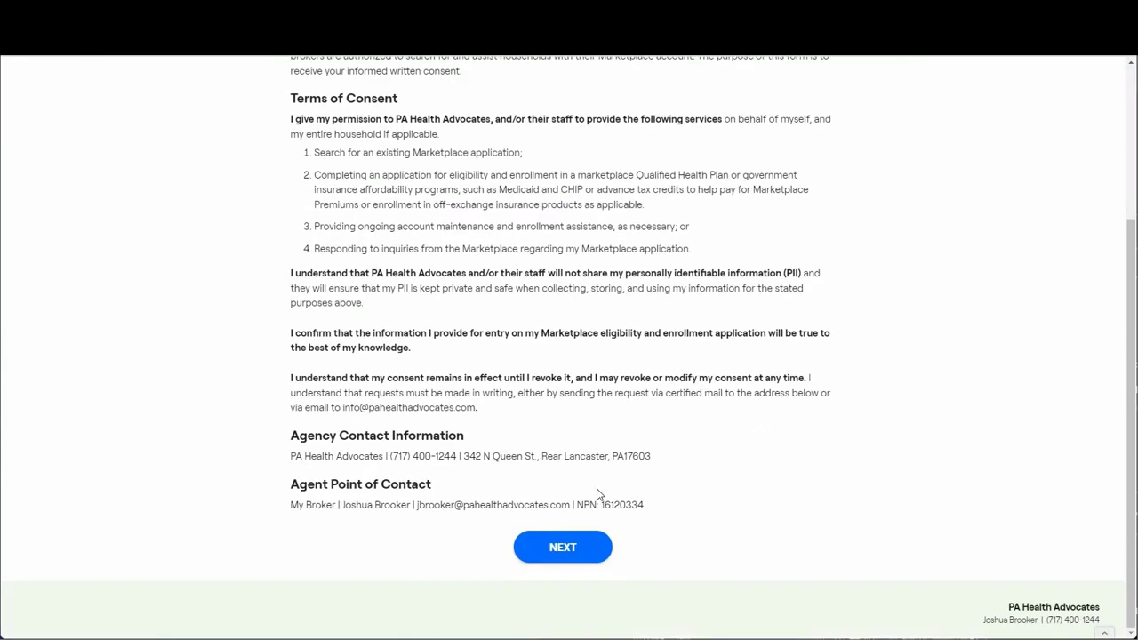
scroll(320, 141, "up", 3)
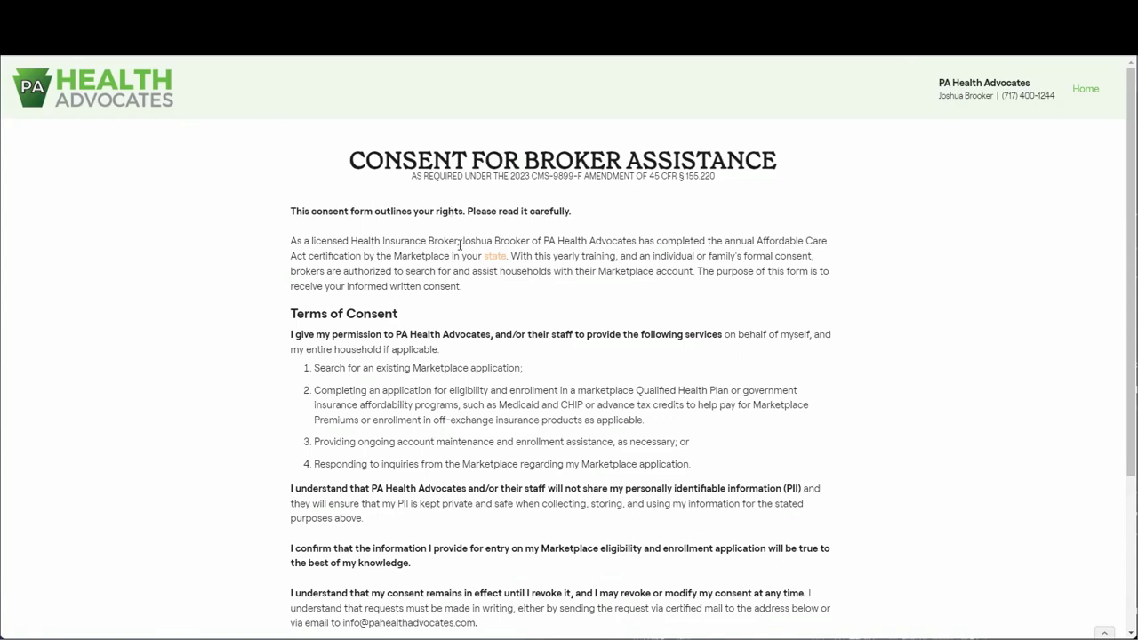
left_click_drag(461, 242, 638, 241)
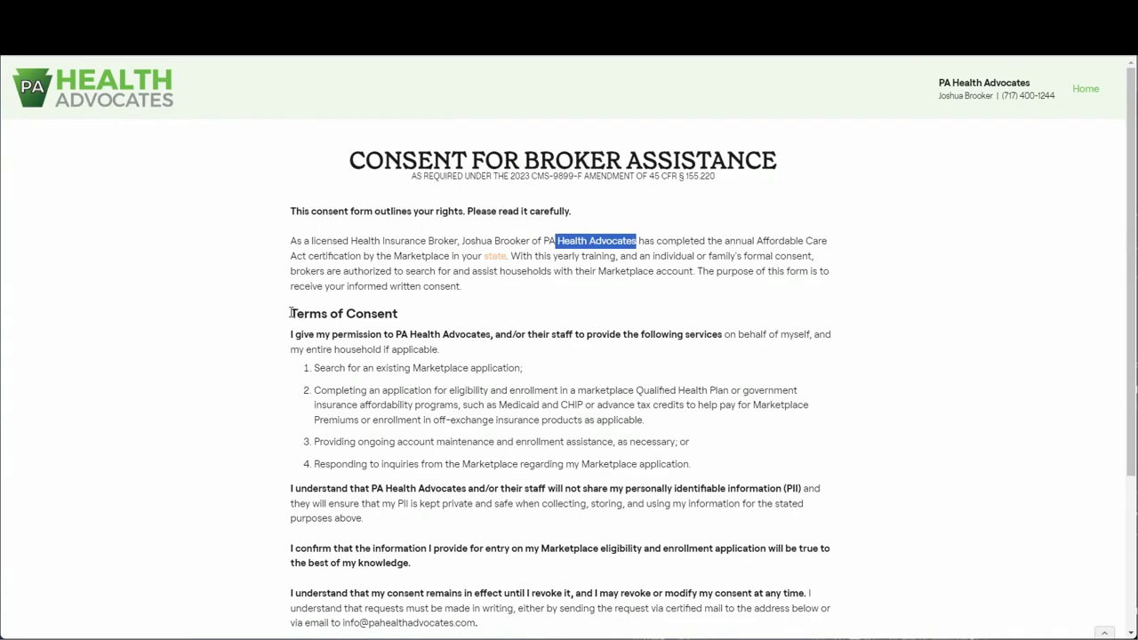
left_click_drag(289, 338, 491, 338)
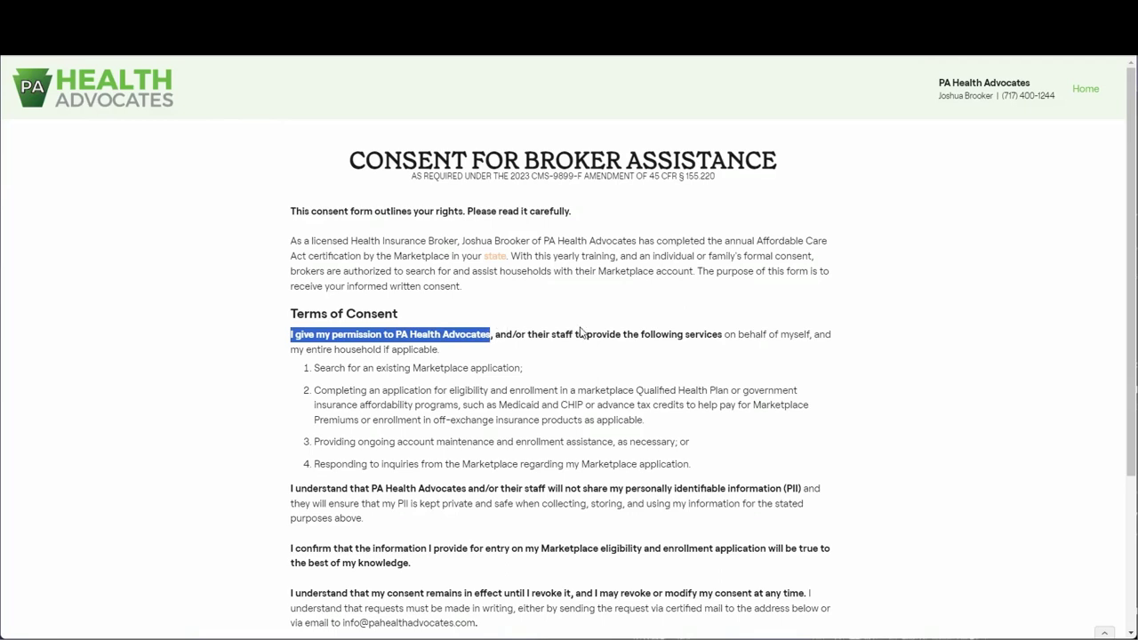
left_click(380, 370)
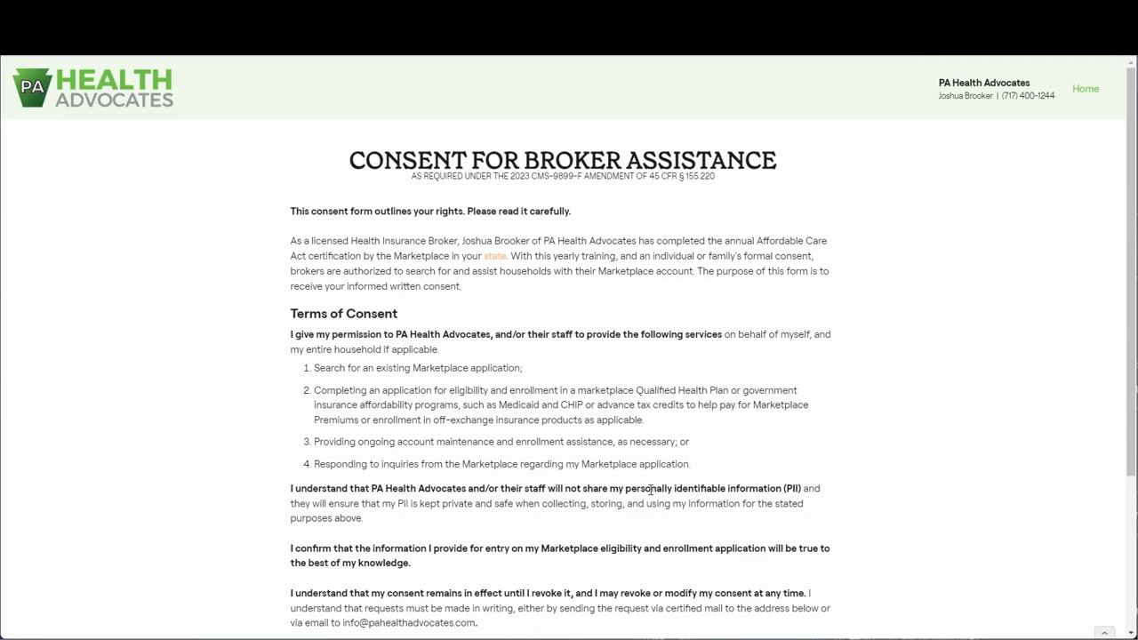
Read through the remaining terms and continue to the household contact form.
scroll(649, 493, "down", 2)
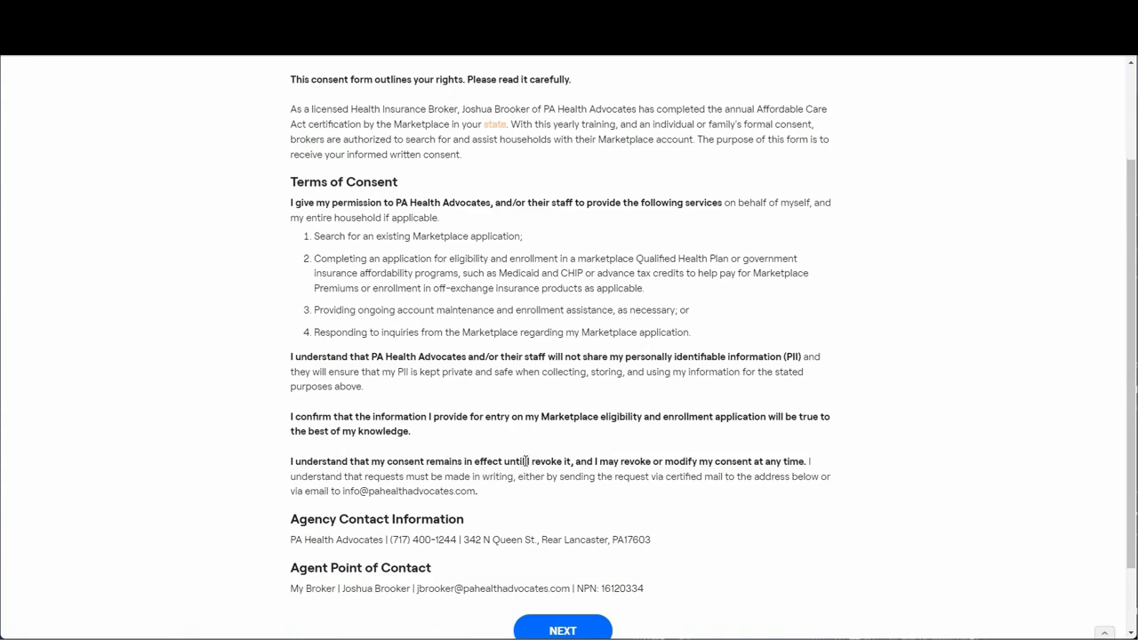
scroll(408, 476, "up", 3)
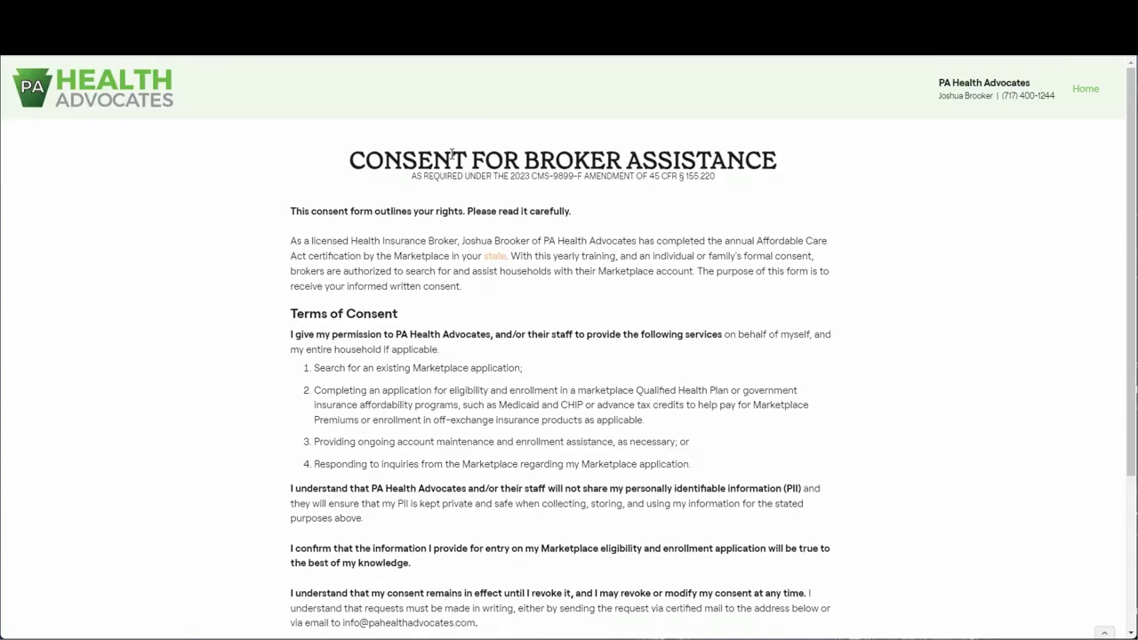
scroll(390, 444, "down", 1)
scroll(391, 444, "down", 3)
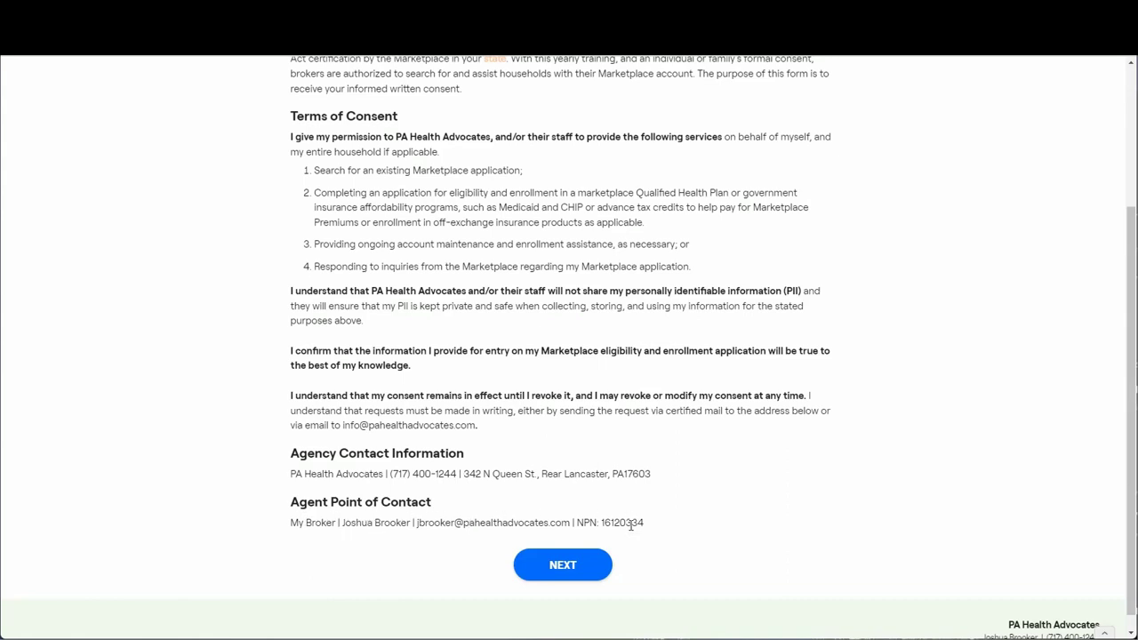
left_click(572, 570)
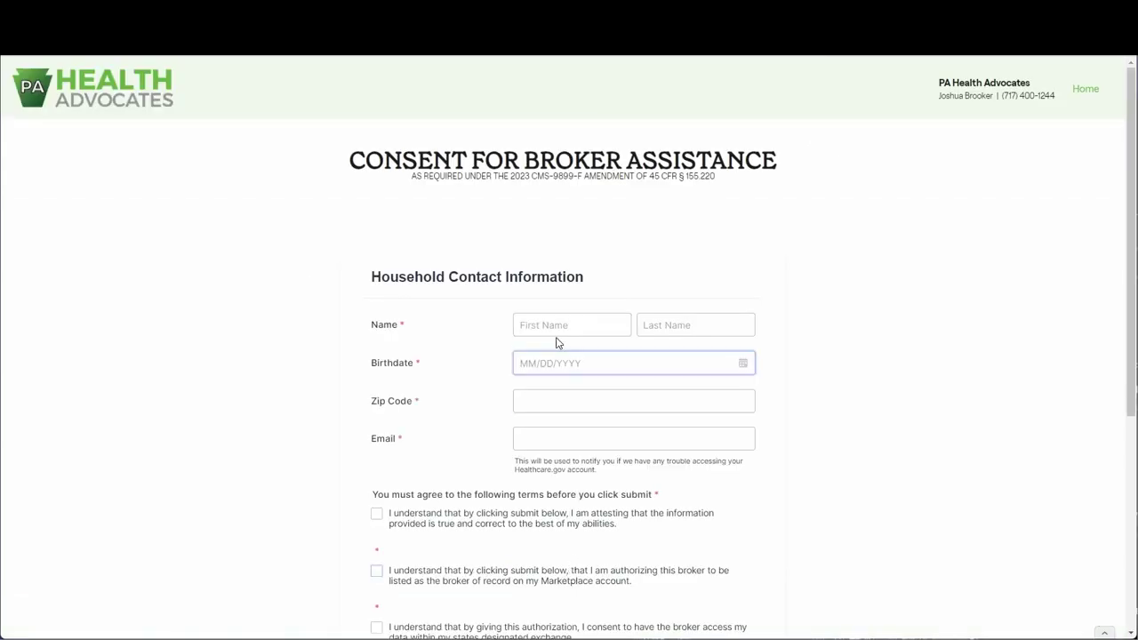
Begin the client's first name entry and agree to all four consent statements.
left_click(561, 320)
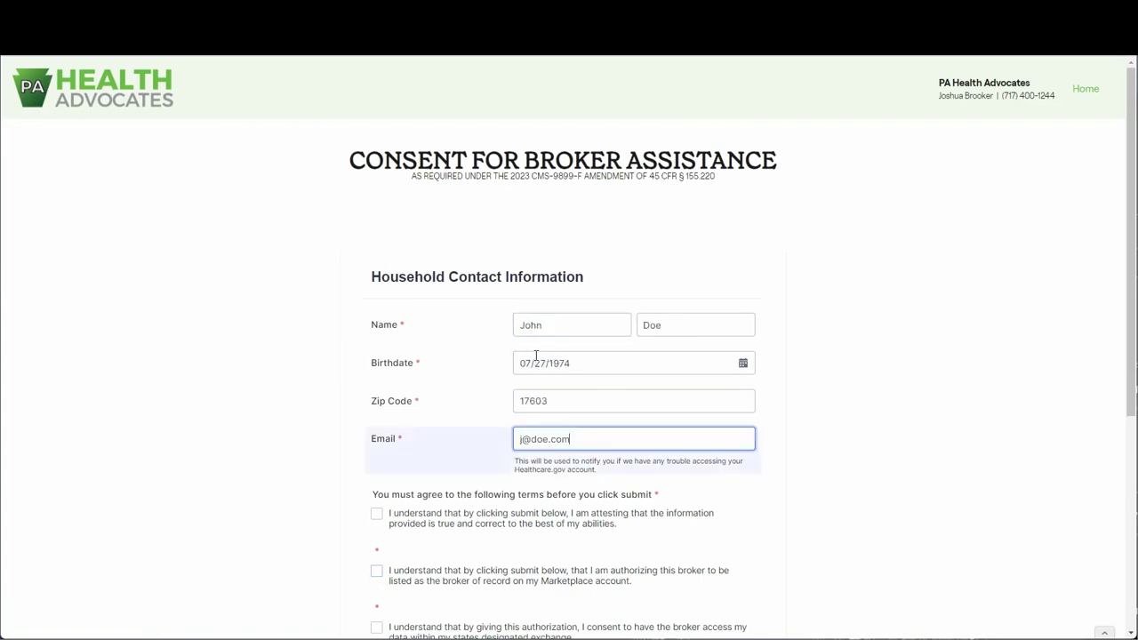
scroll(551, 418, "down", 3)
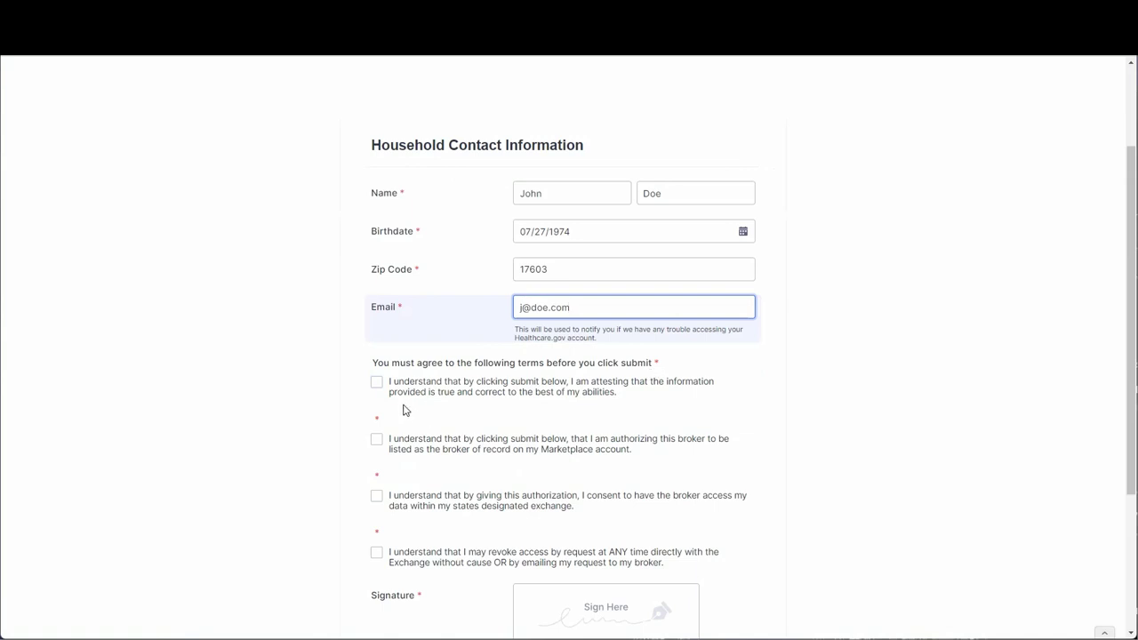
left_click(393, 389)
left_click(426, 445)
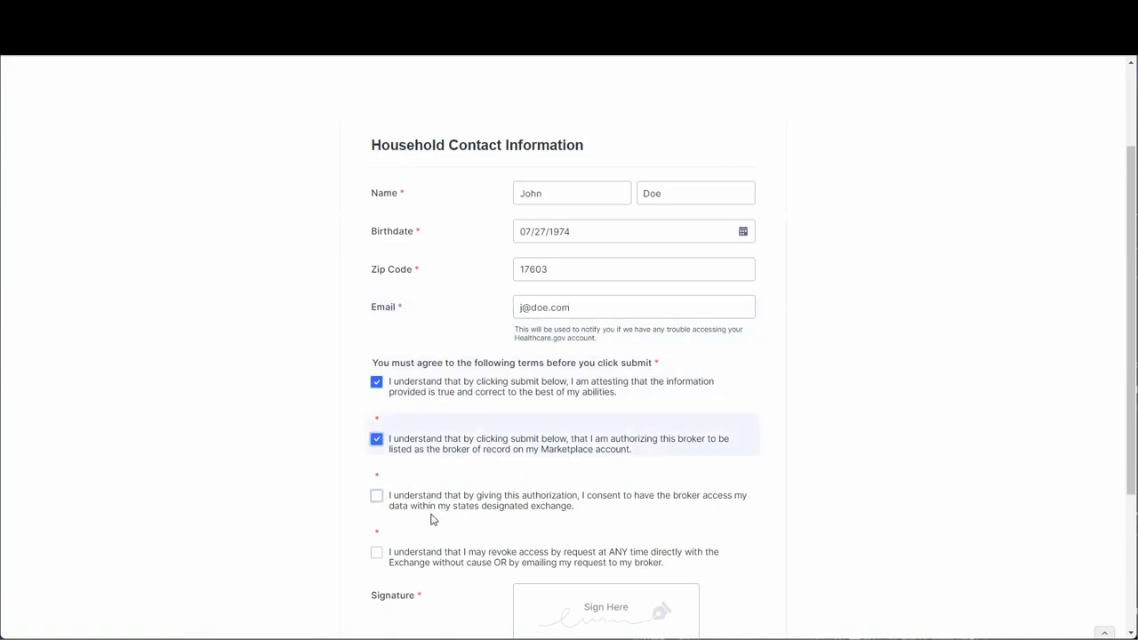
left_click(376, 495)
left_click(377, 552)
Sign the consent form in the signature box and submit it.
scroll(551, 400, "down", 5)
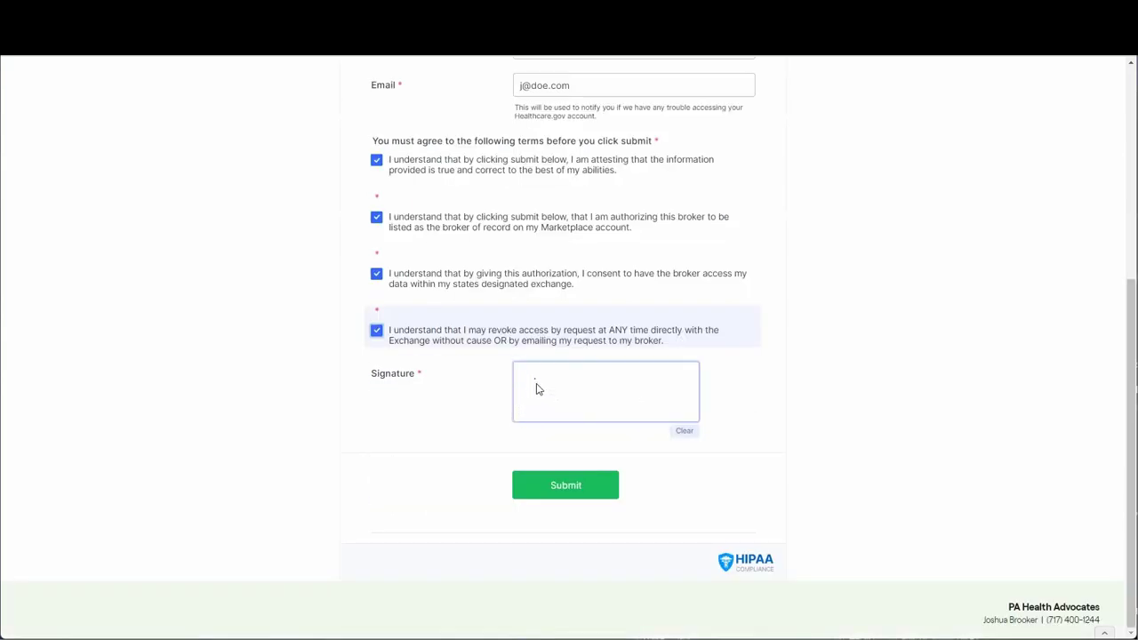
mouse_move(535, 380)
left_mouse_down()
mouse_move(693, 400)
mouse_move(689, 389)
left_mouse_up()
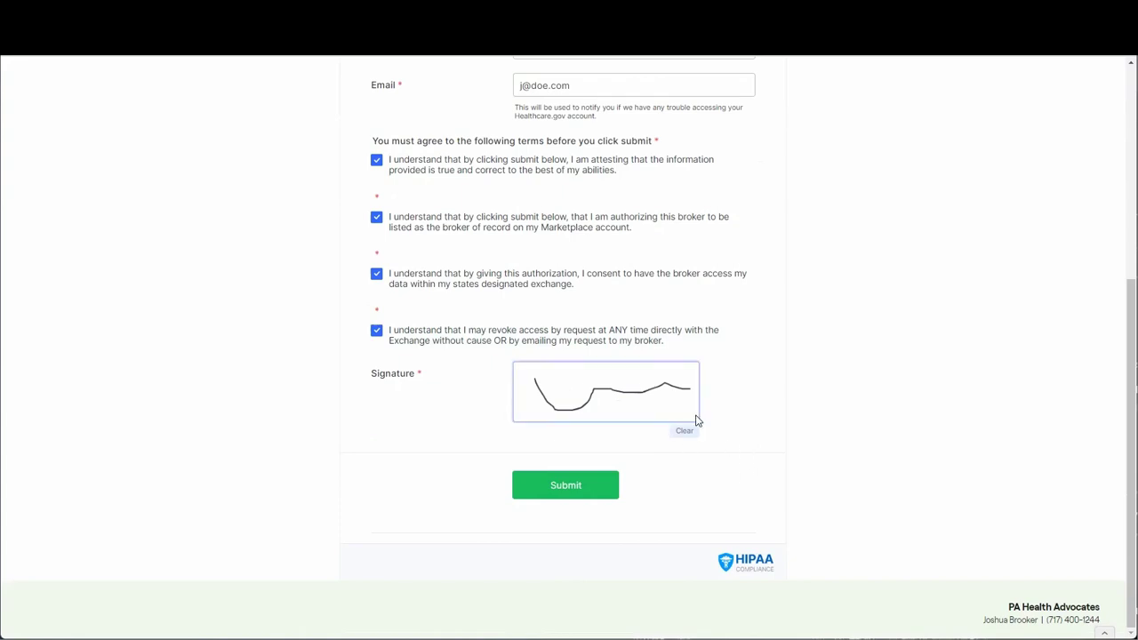
scroll(699, 419, "up", 3)
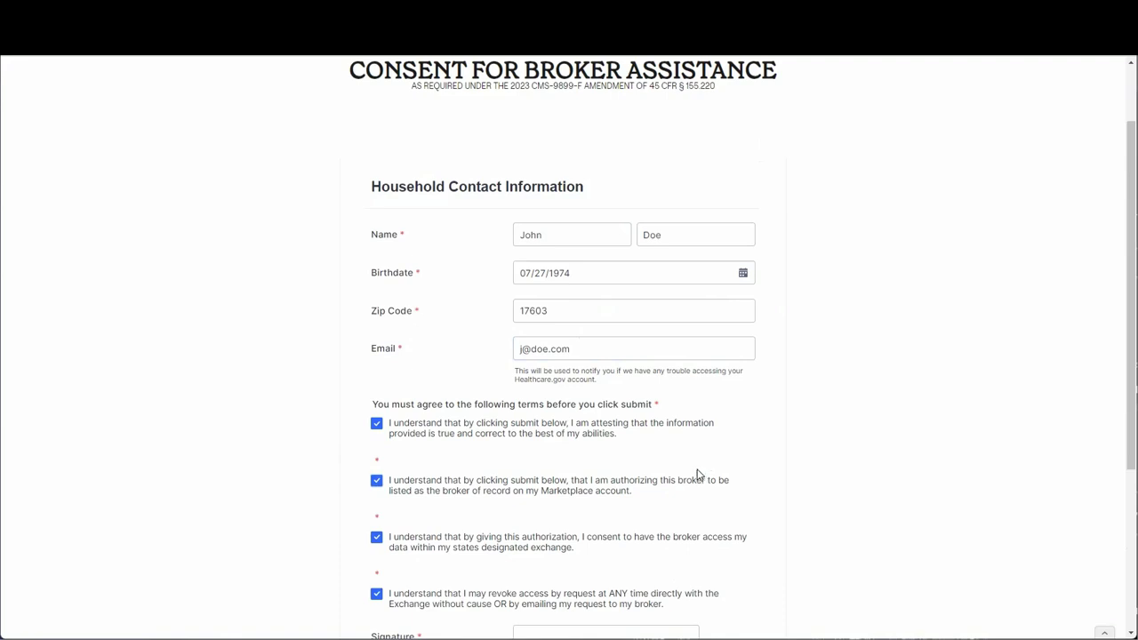
left_click(538, 349)
left_click(121, 67)
scroll(306, 192, "up", 2)
scroll(342, 261, "down", 1)
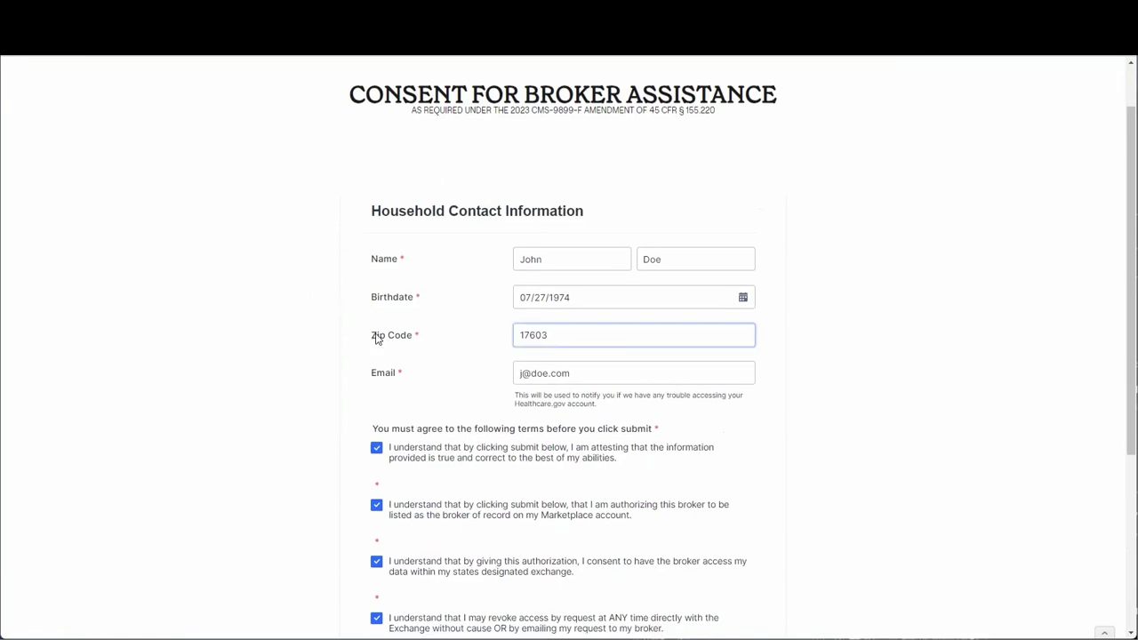
scroll(369, 343, "down", 1)
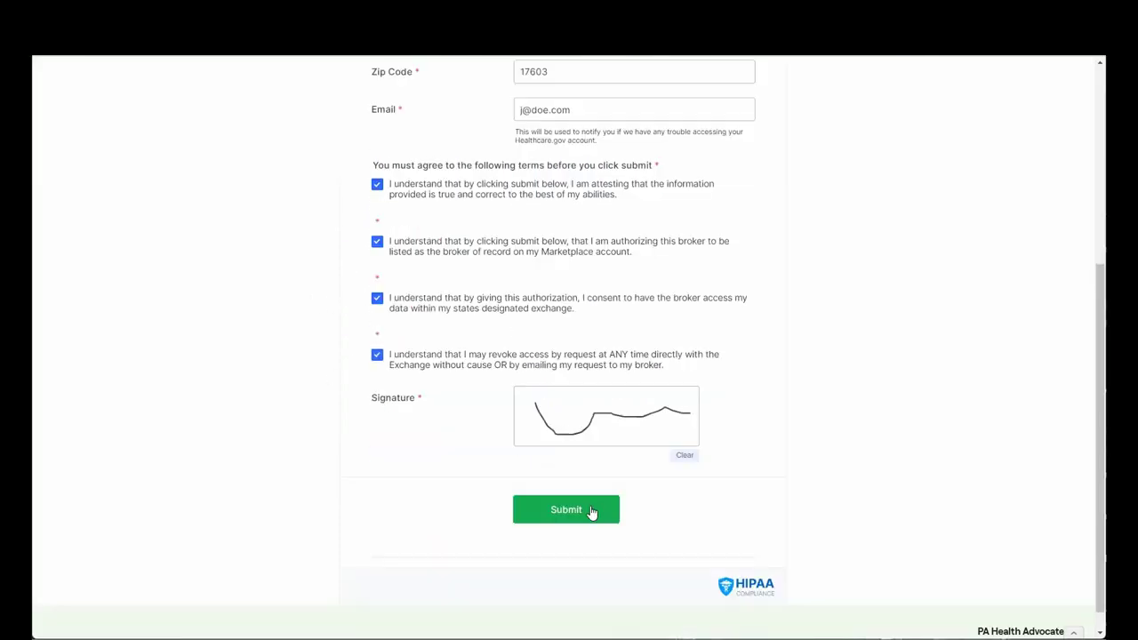
left_click(587, 510)
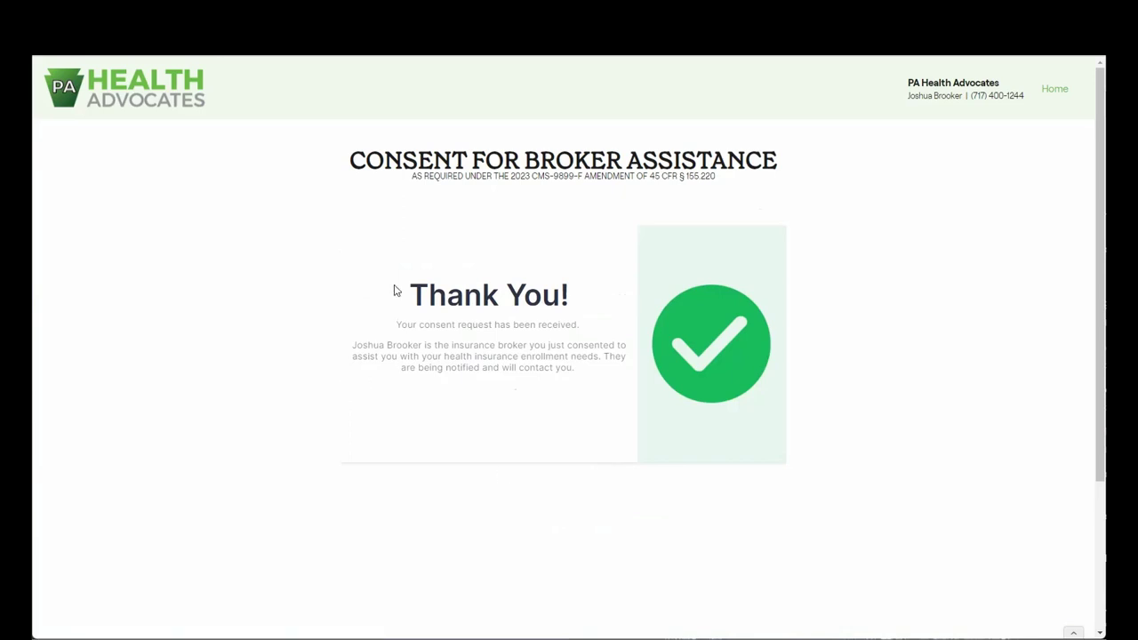
Highlight the broker confirmation sentence on the Thank You page, then return to Gmail.
left_click_drag(353, 345, 539, 352)
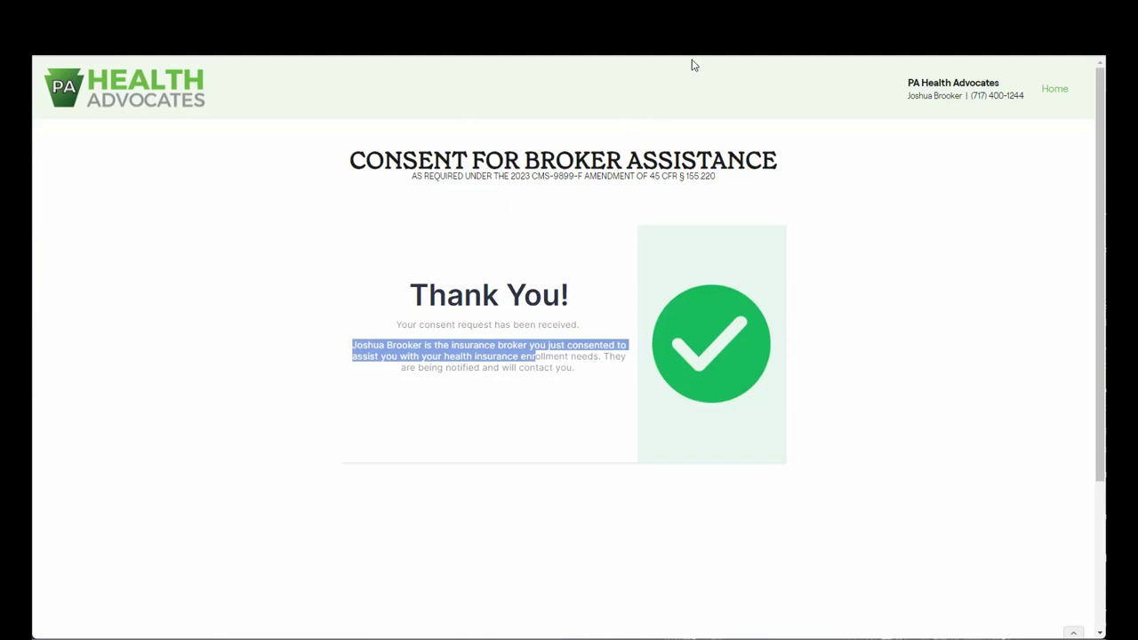
key("ctrl+Tab")
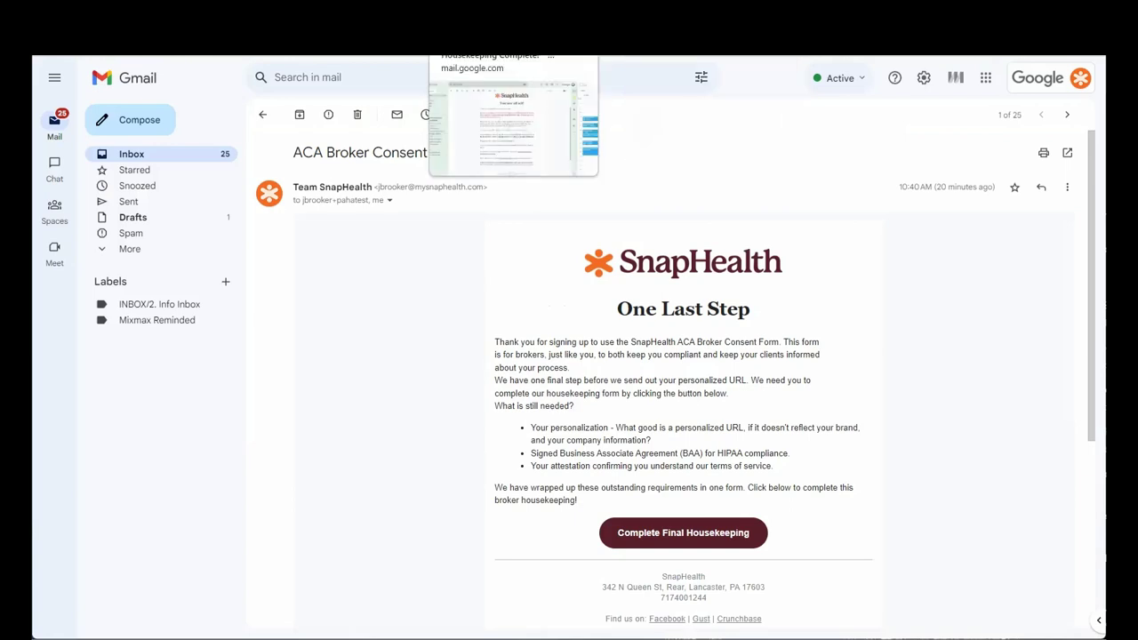
Reopen the newest consent notification email and open its signed consent PDF attachment.
key("ctrl+Tab")
key("ctrl+Tab")
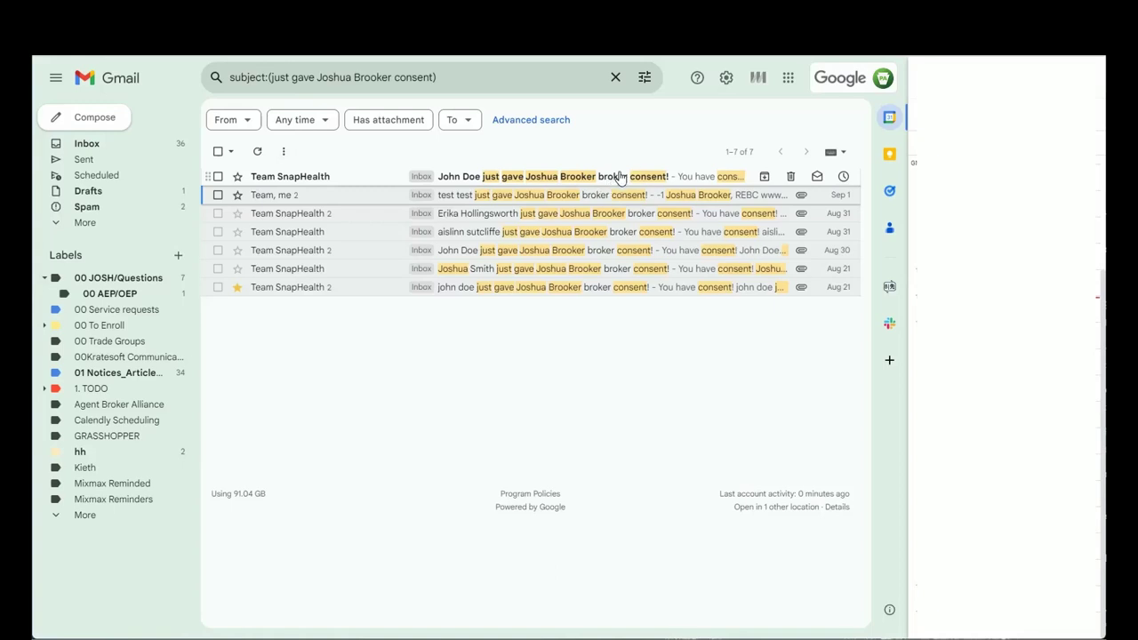
left_click(613, 176)
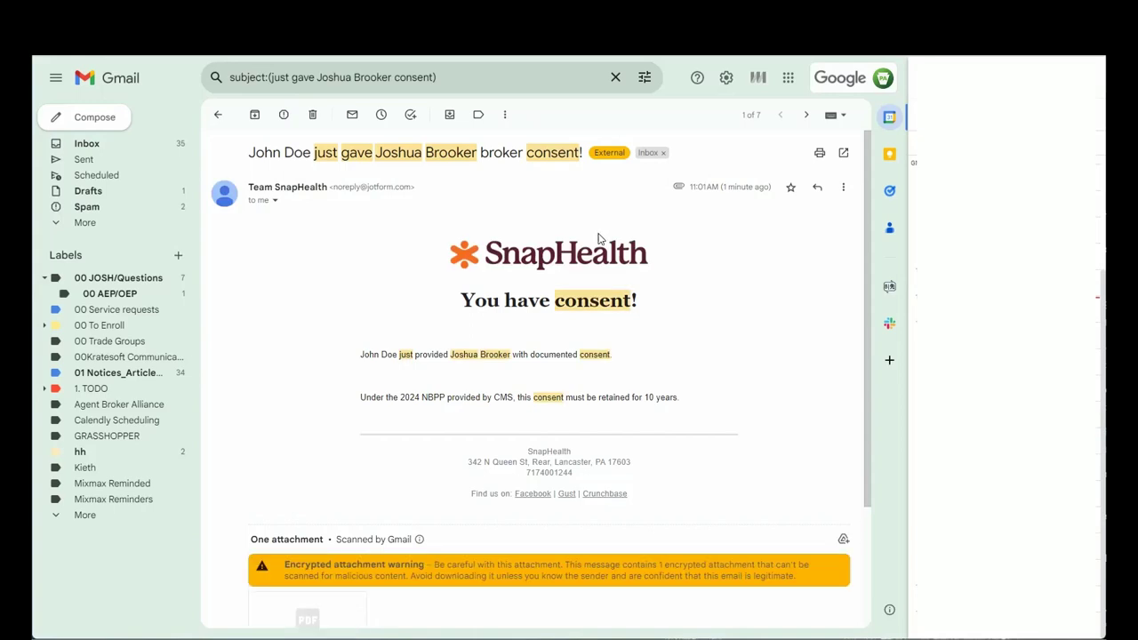
key("u")
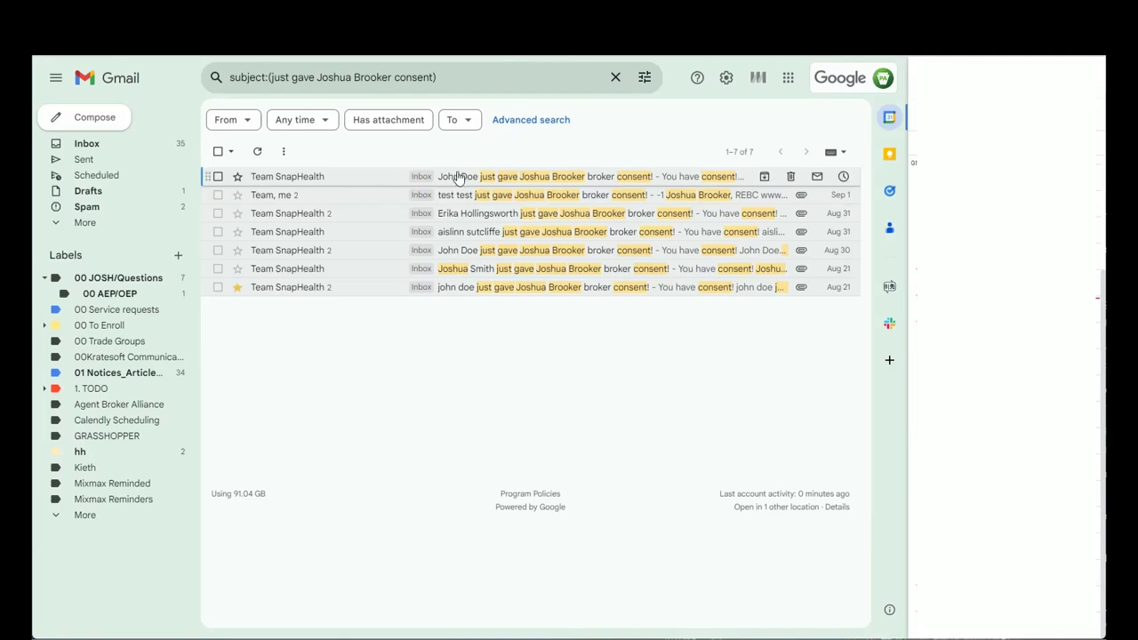
left_click(458, 179)
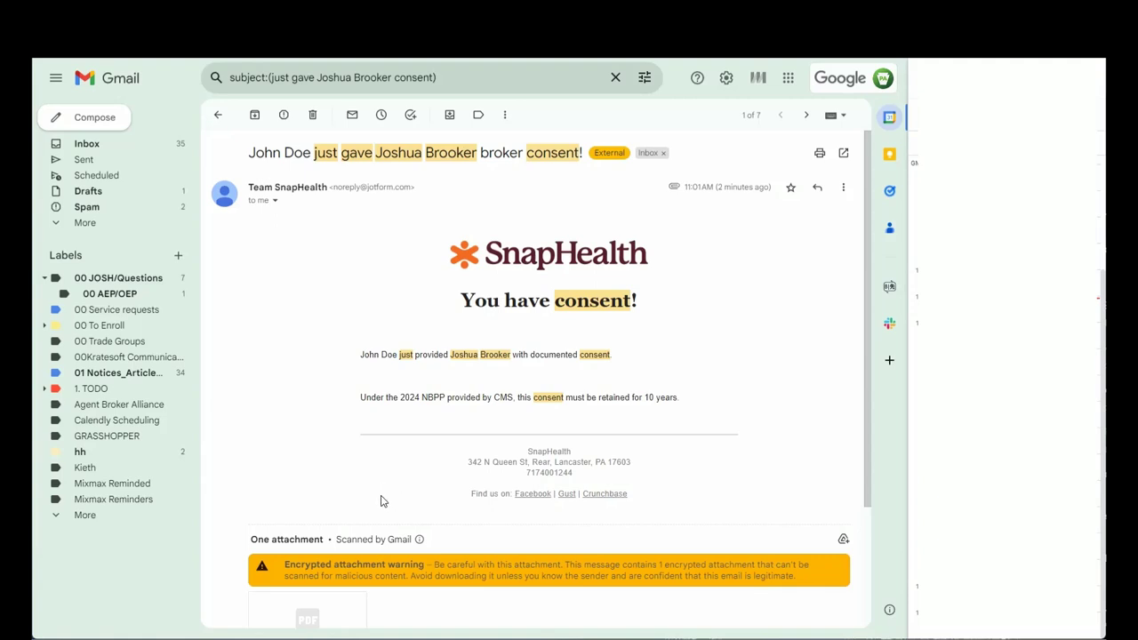
scroll(386, 498, "down", 1)
scroll(298, 498, "down", 3)
left_click(298, 461)
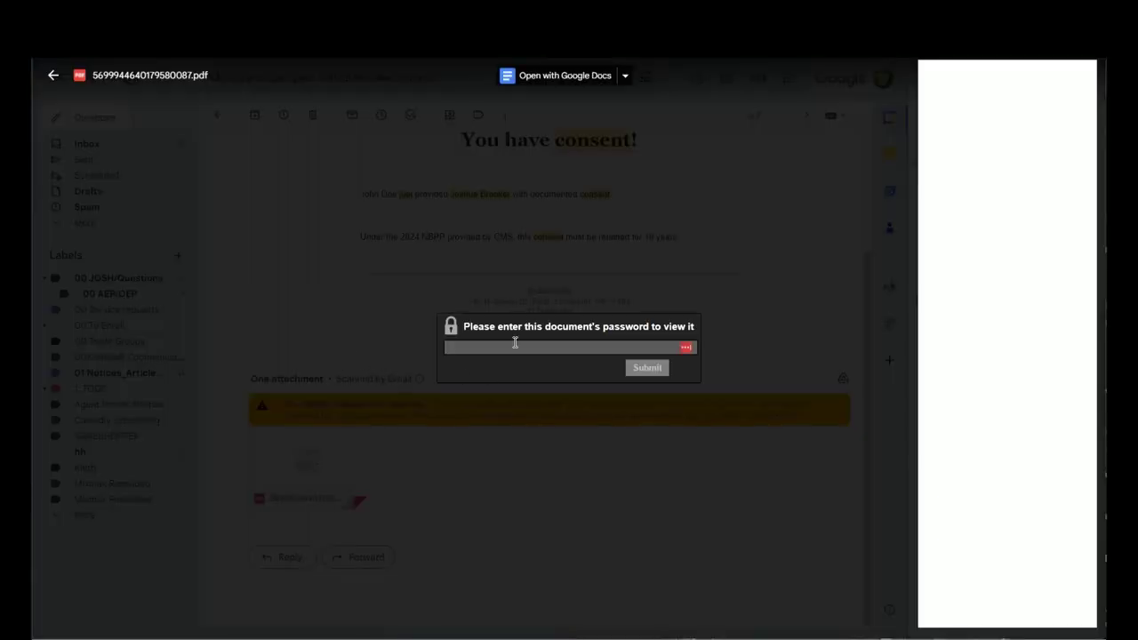
Paste the saved password to unlock the consent PDF.
left_click(521, 345)
key("ctrl+v")
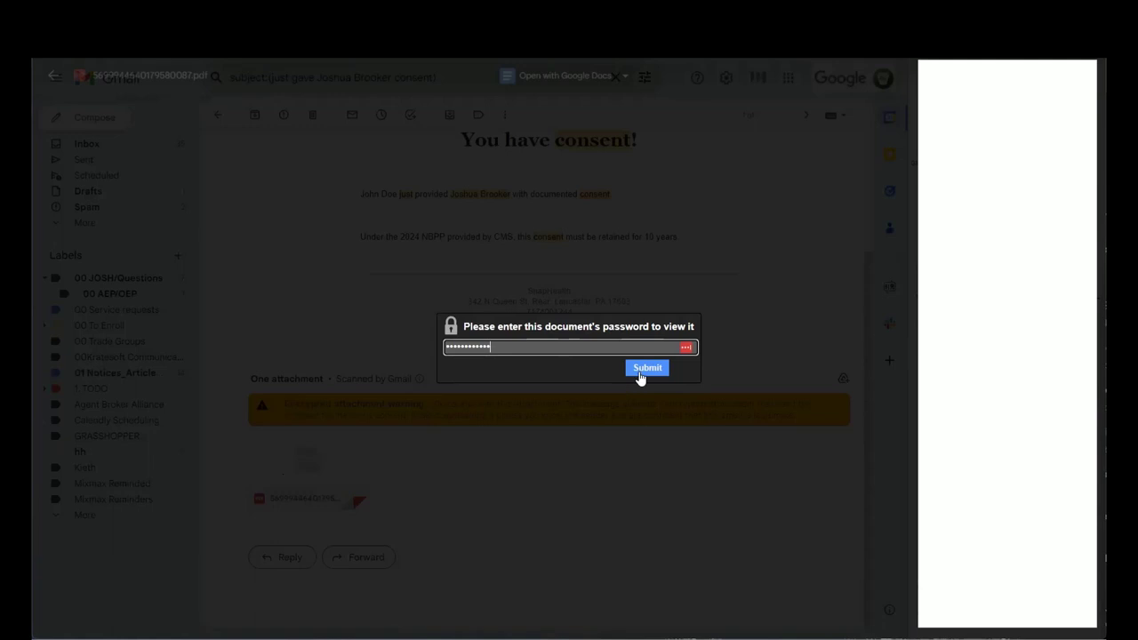
left_click(640, 370)
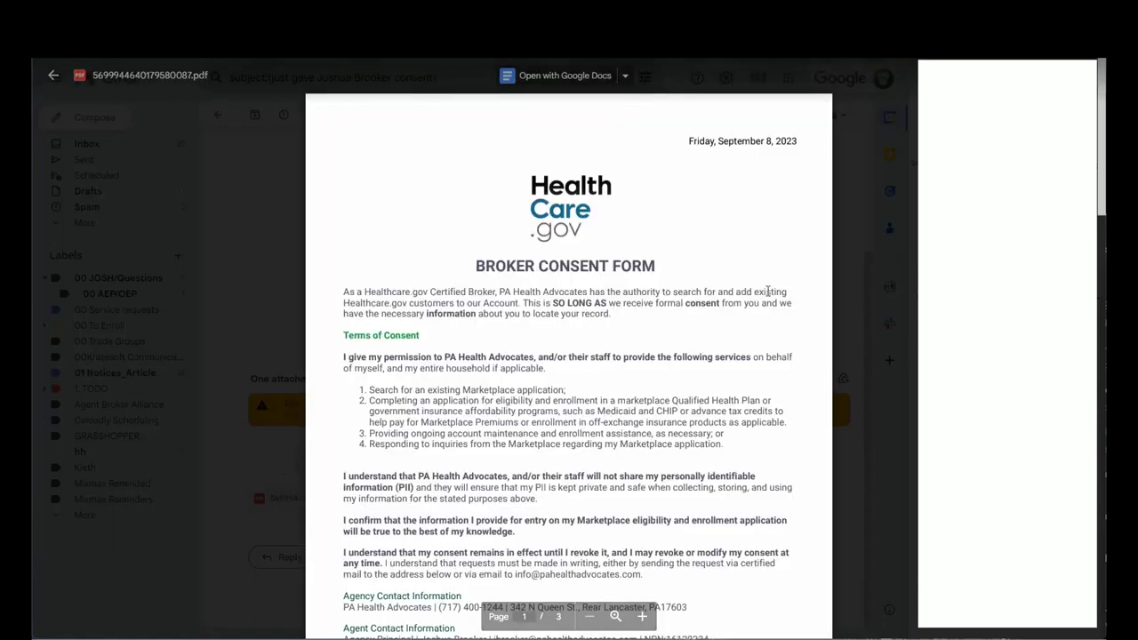
Review all three PDF pages, then close the preview.
scroll(446, 153, "down", 3)
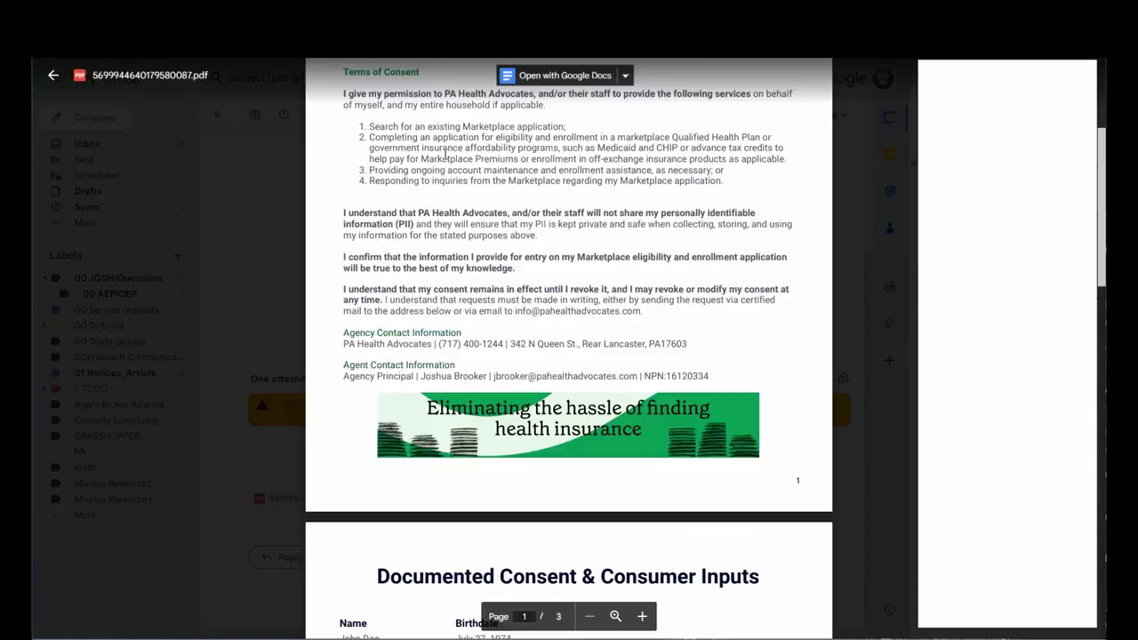
scroll(551, 259, "down", 4)
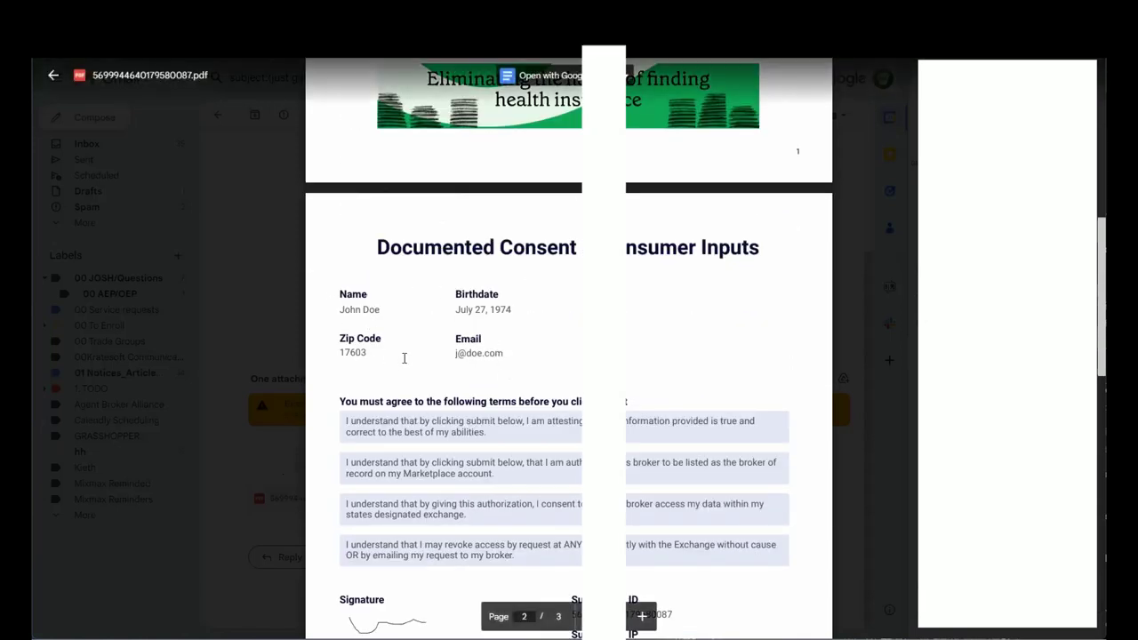
scroll(404, 357, "down", 2)
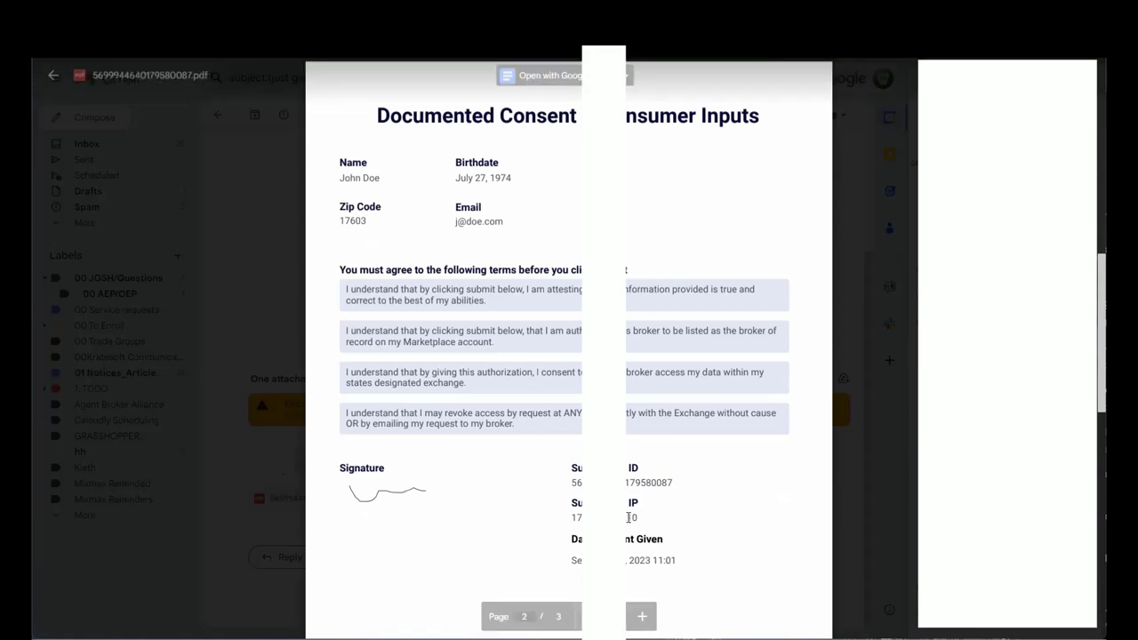
scroll(635, 502, "down", 2)
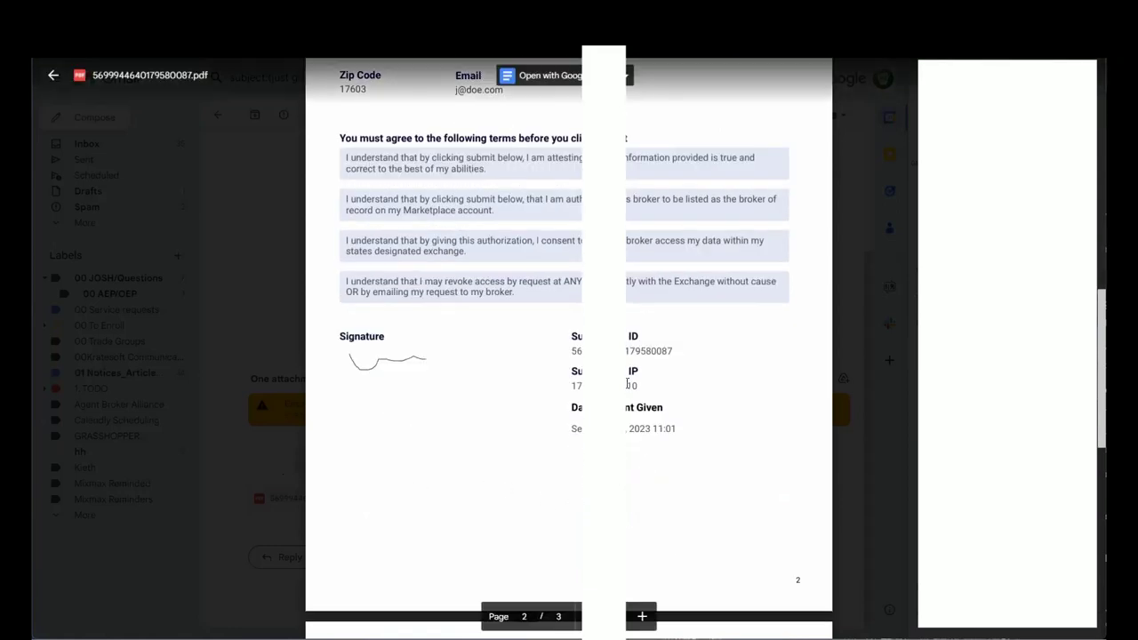
scroll(569, 356, "down", 1)
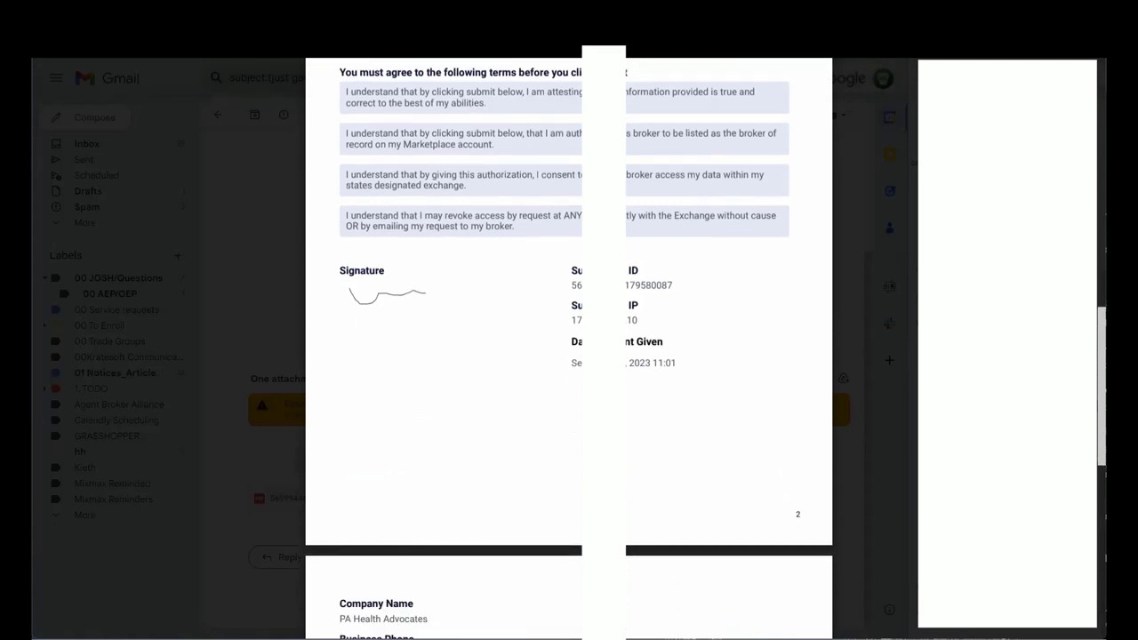
scroll(569, 355, "down", 2)
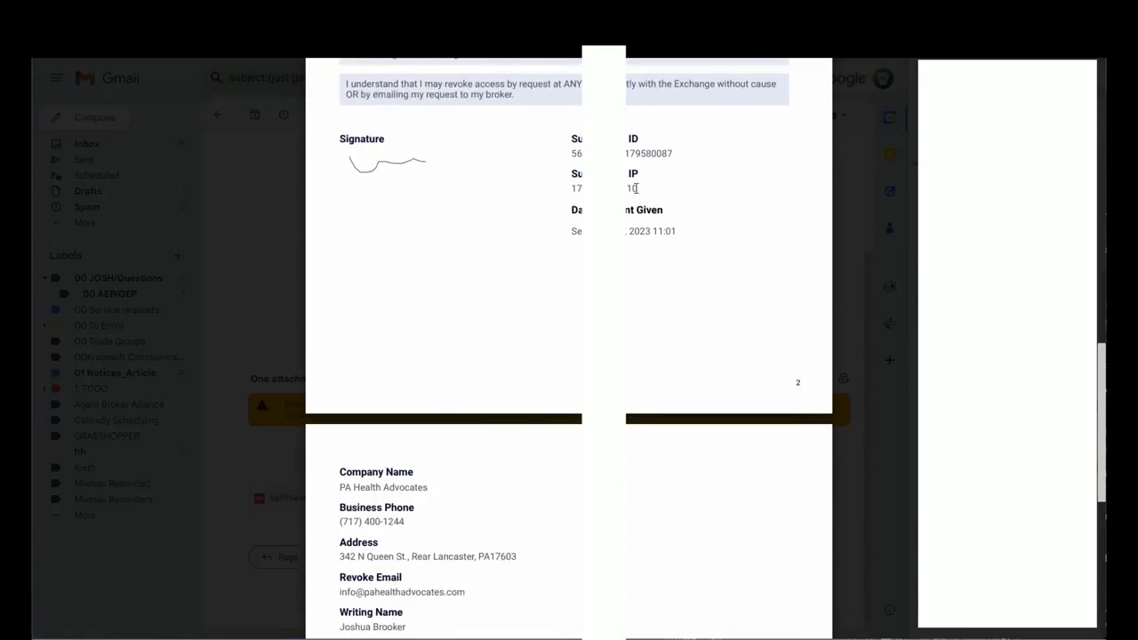
scroll(546, 254, "down", 3)
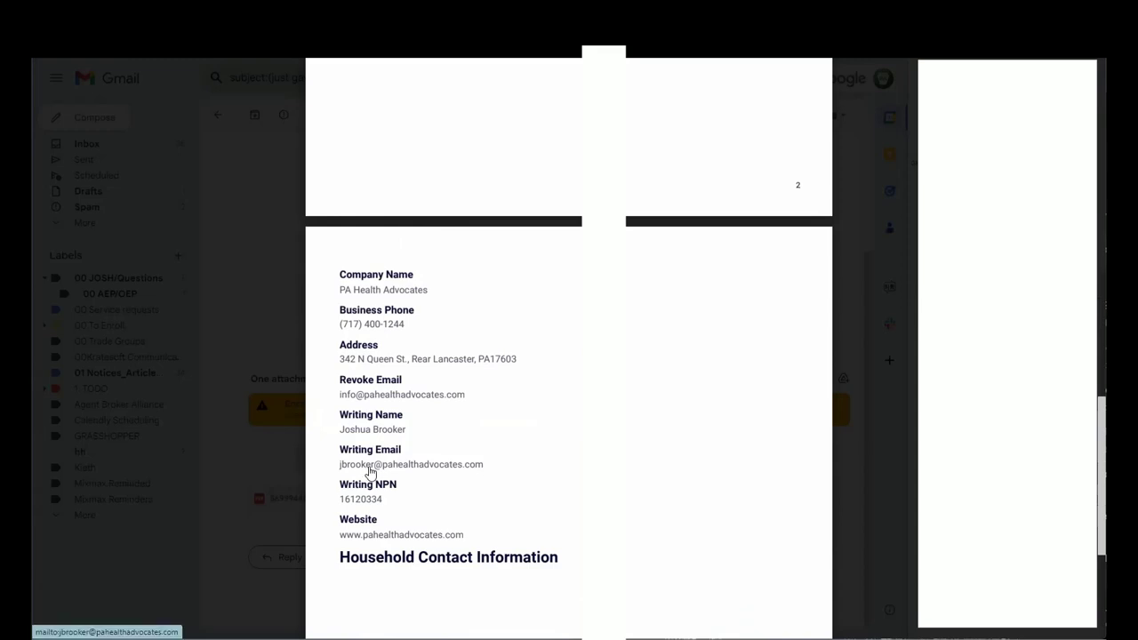
scroll(377, 473, "up", 8)
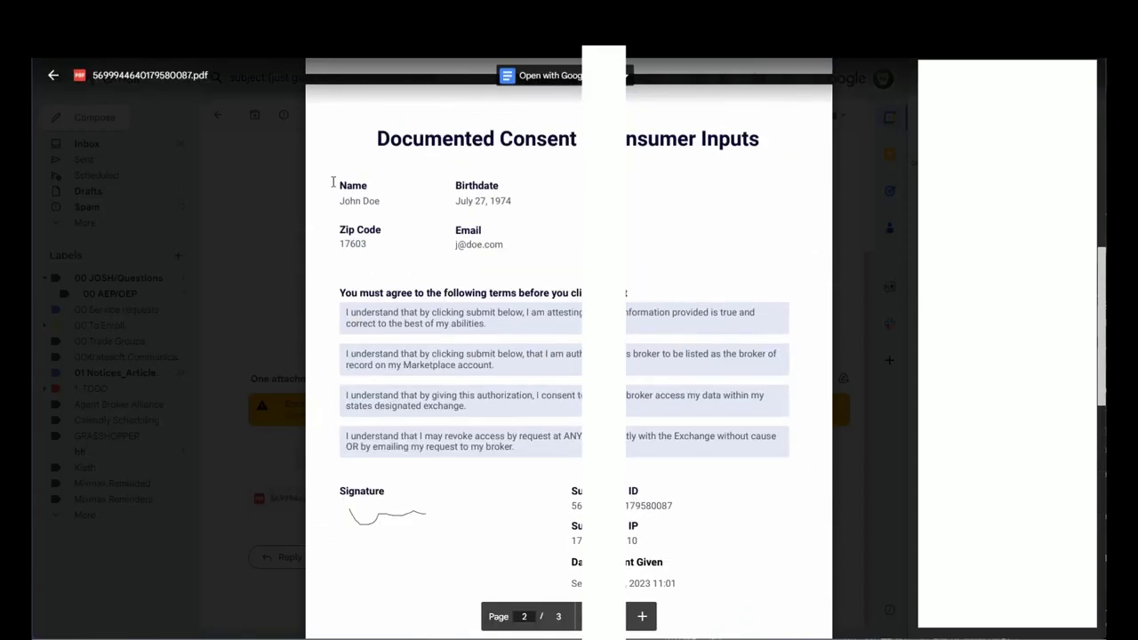
scroll(488, 231, "down", 8)
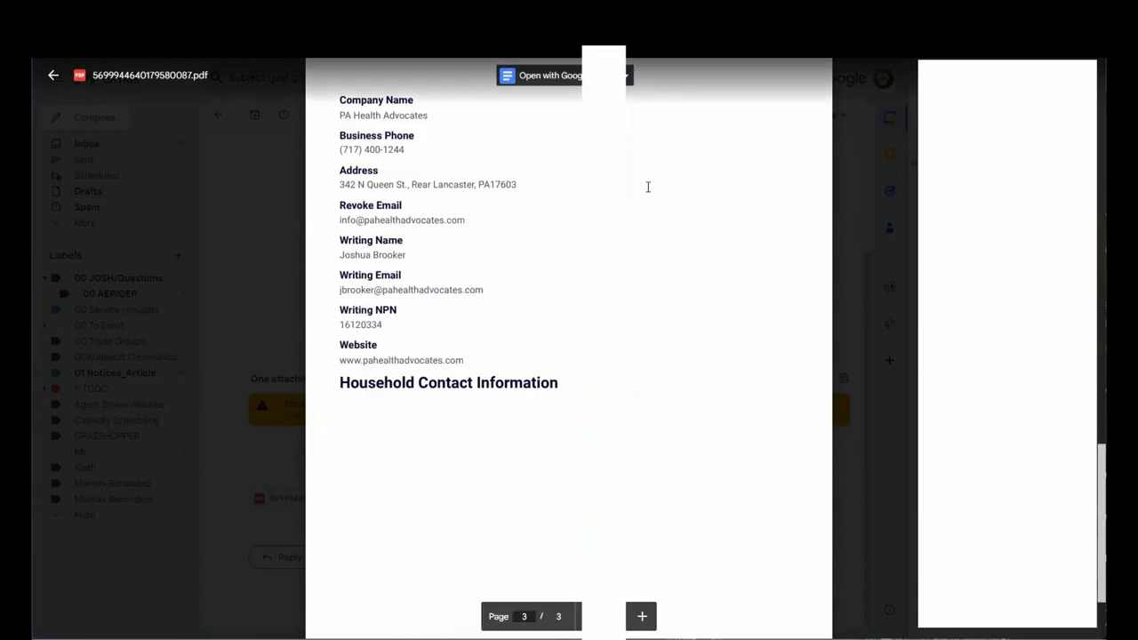
scroll(567, 257, "up", 15)
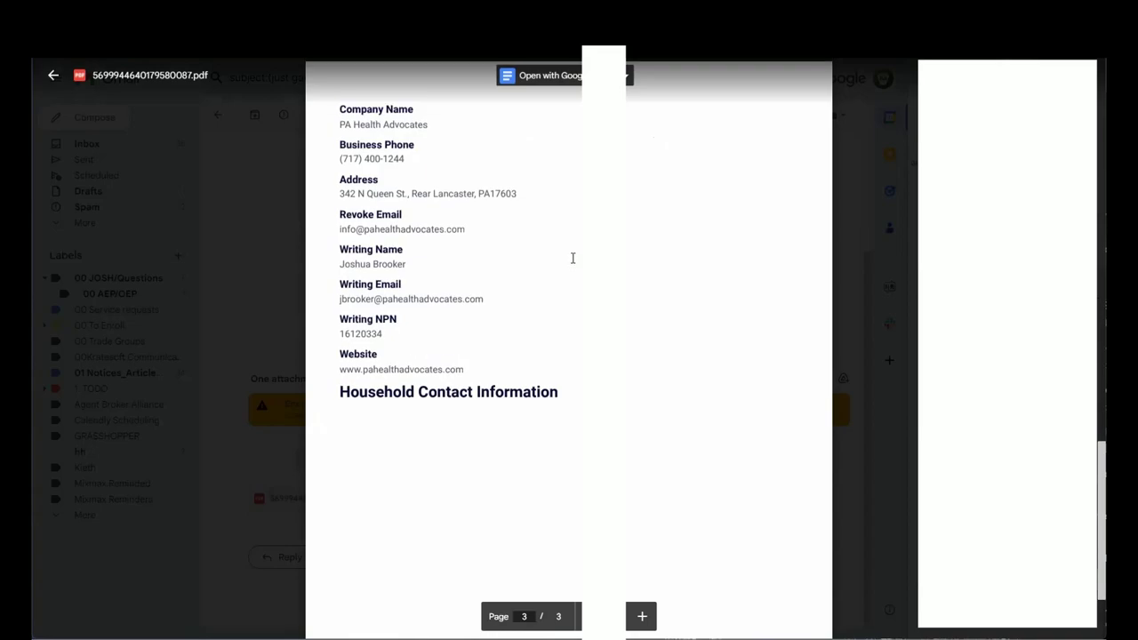
key("Escape")
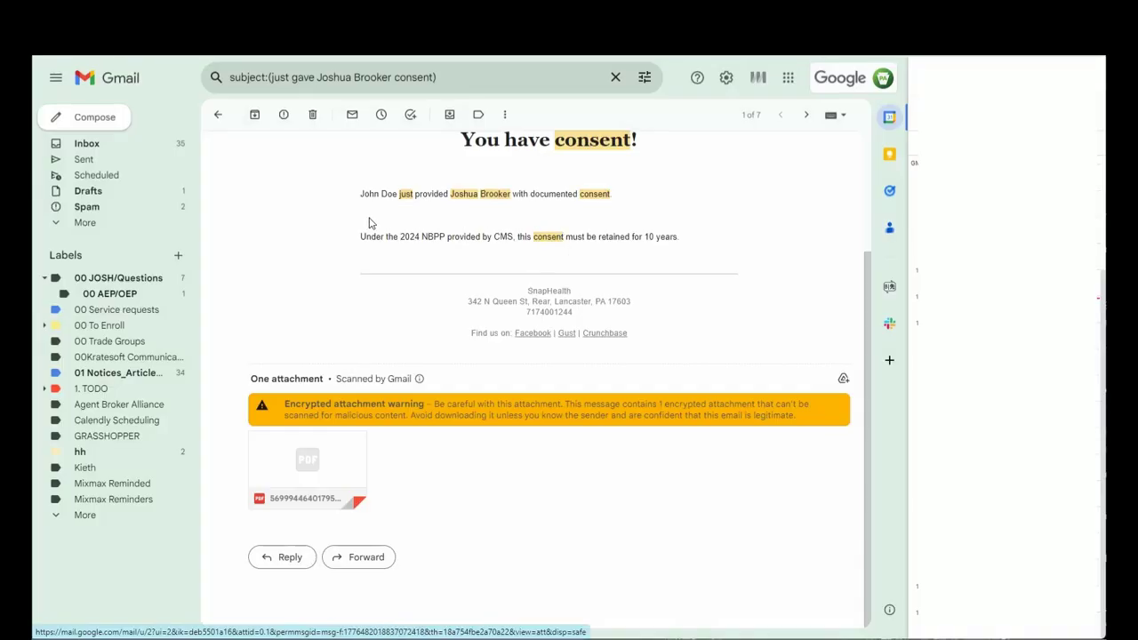
Return to the consent search results, create the '00 Consents' label, and select the search query.
left_click(215, 119)
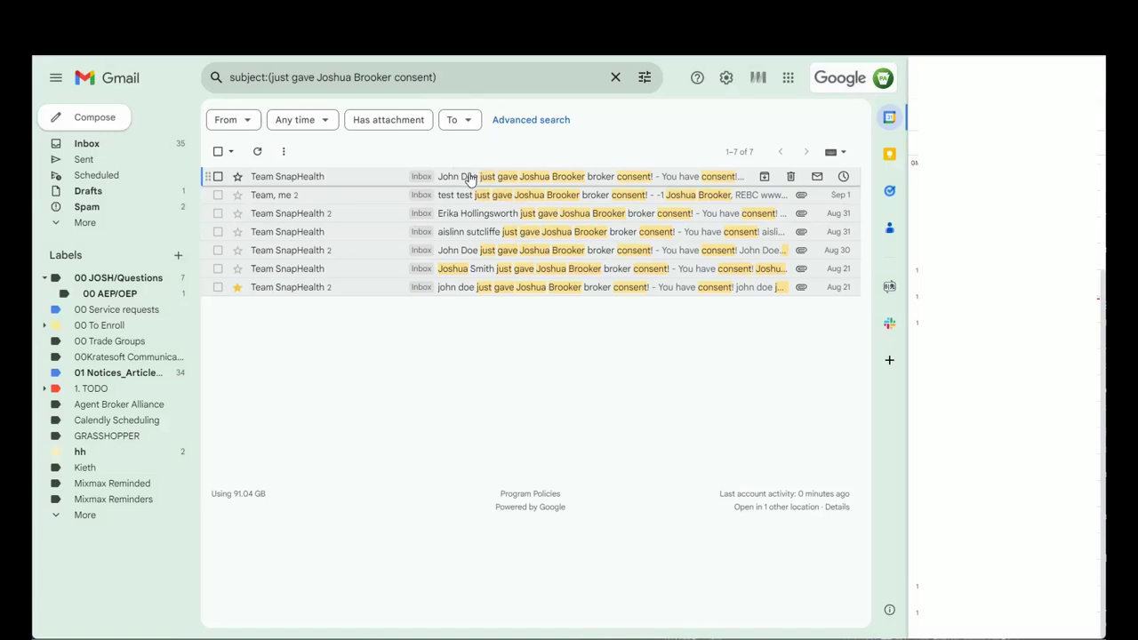
left_click(178, 256)
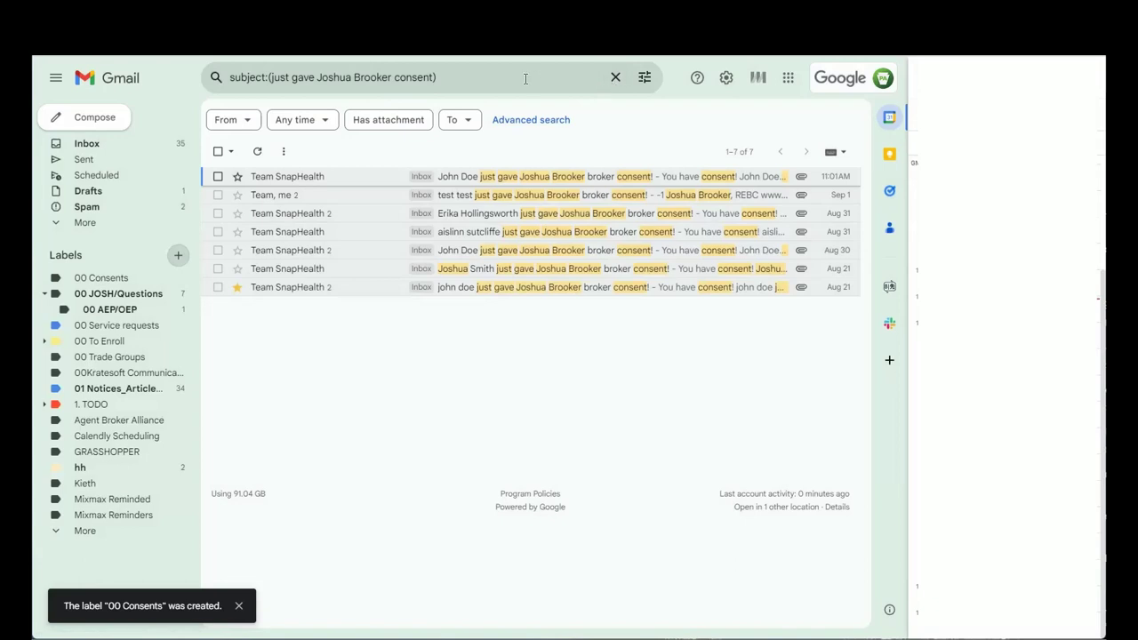
left_click_drag(478, 76, 143, 60)
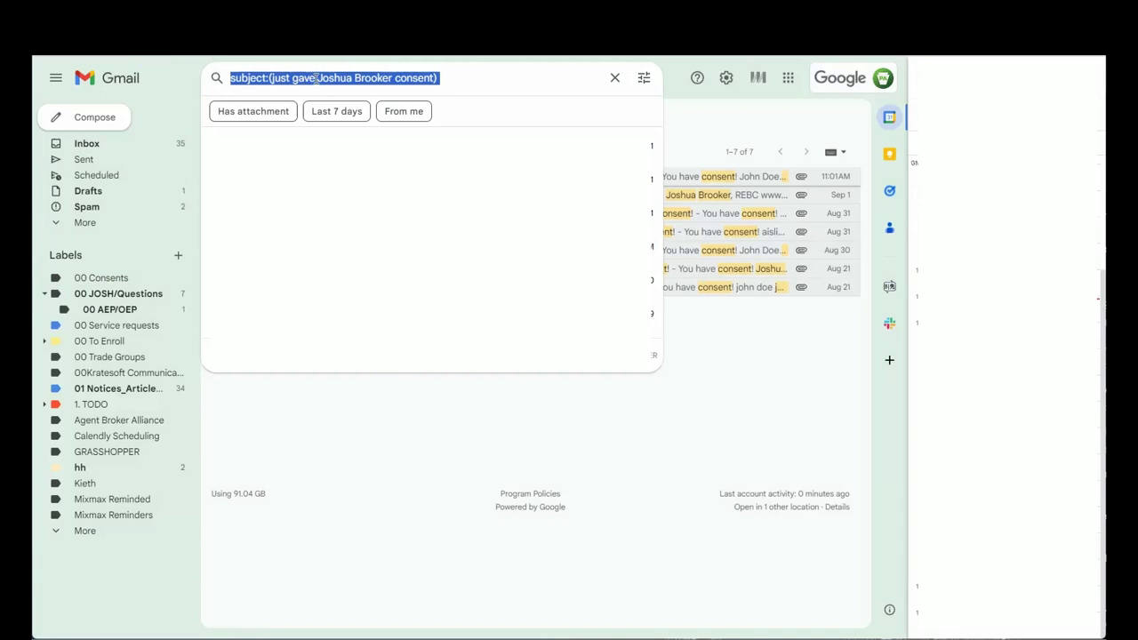
Create a filter on the consent subject search that skips the Inbox and applies '00 Consents'.
left_click(643, 78)
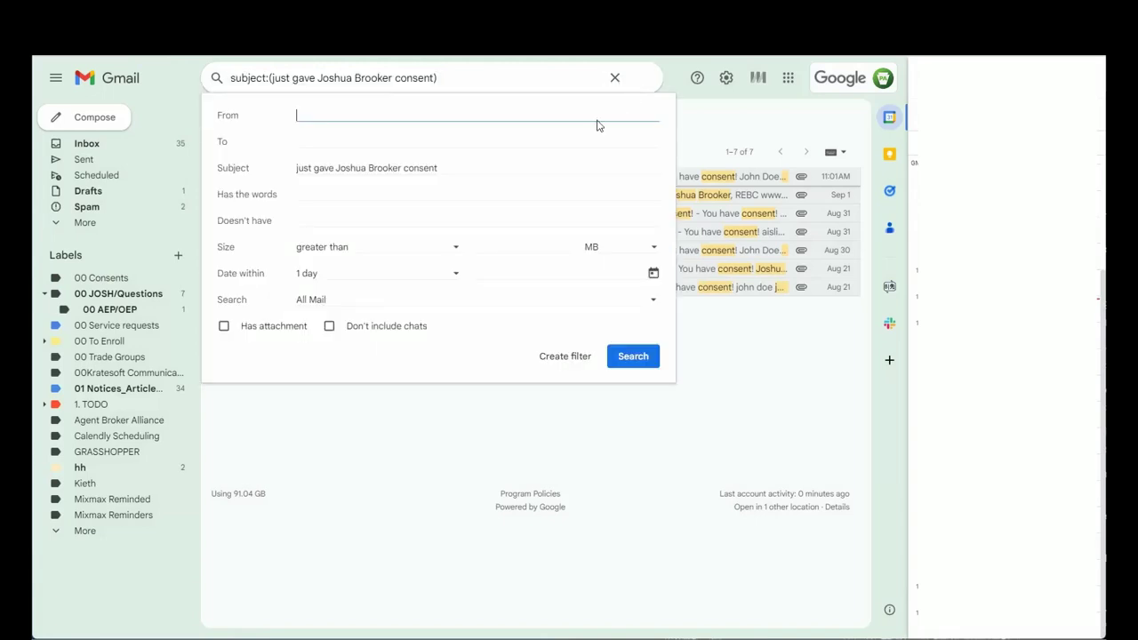
left_click(564, 357)
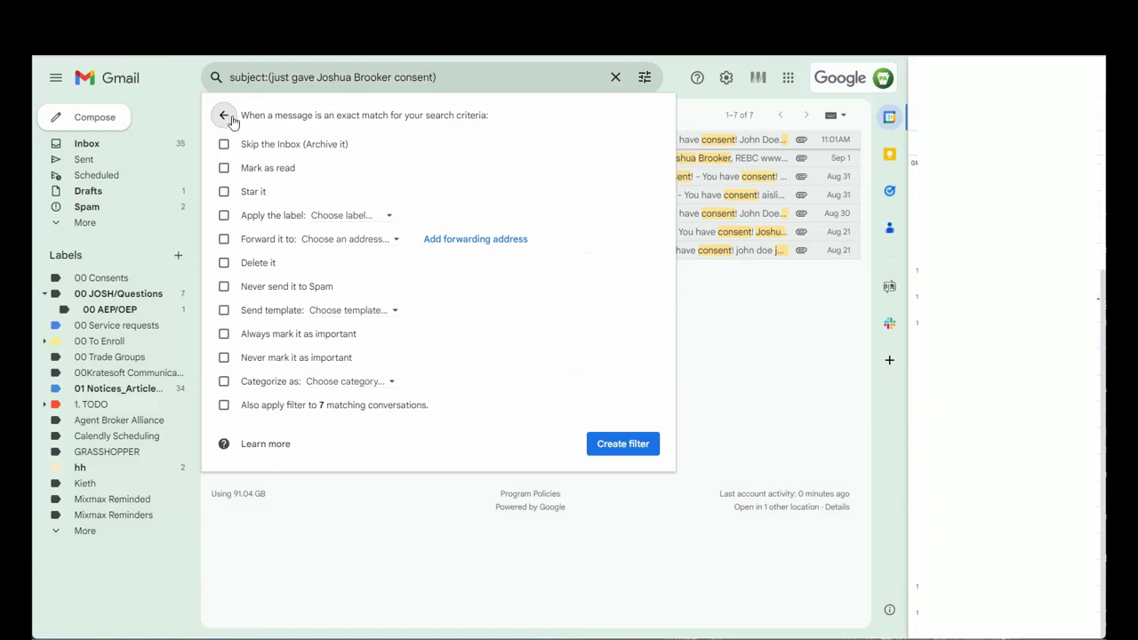
left_click(224, 145)
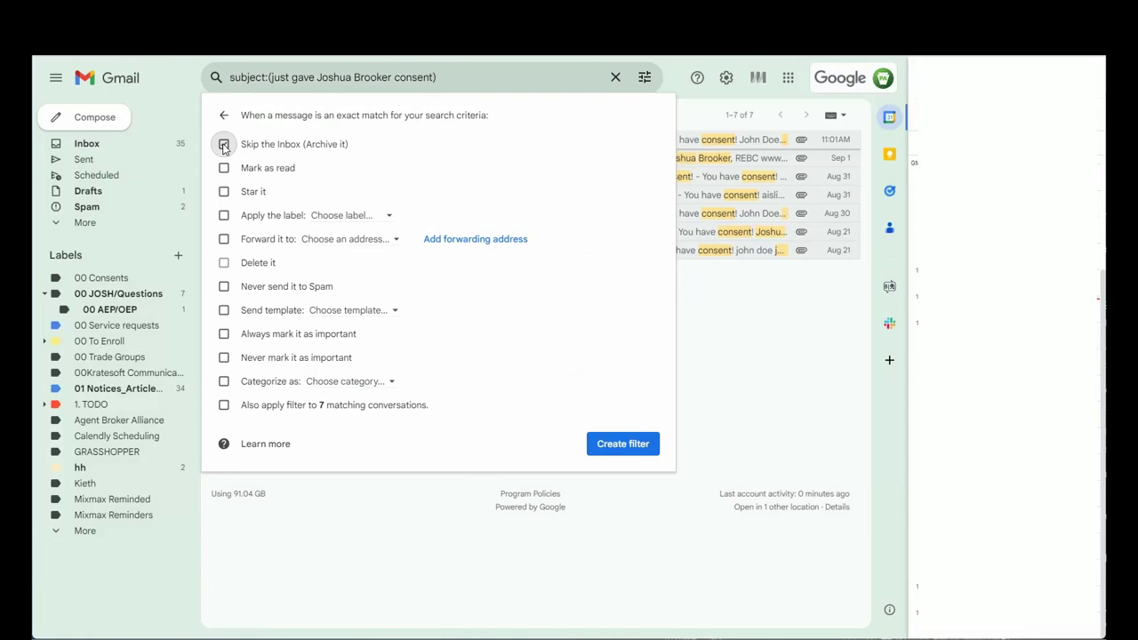
left_click(373, 216)
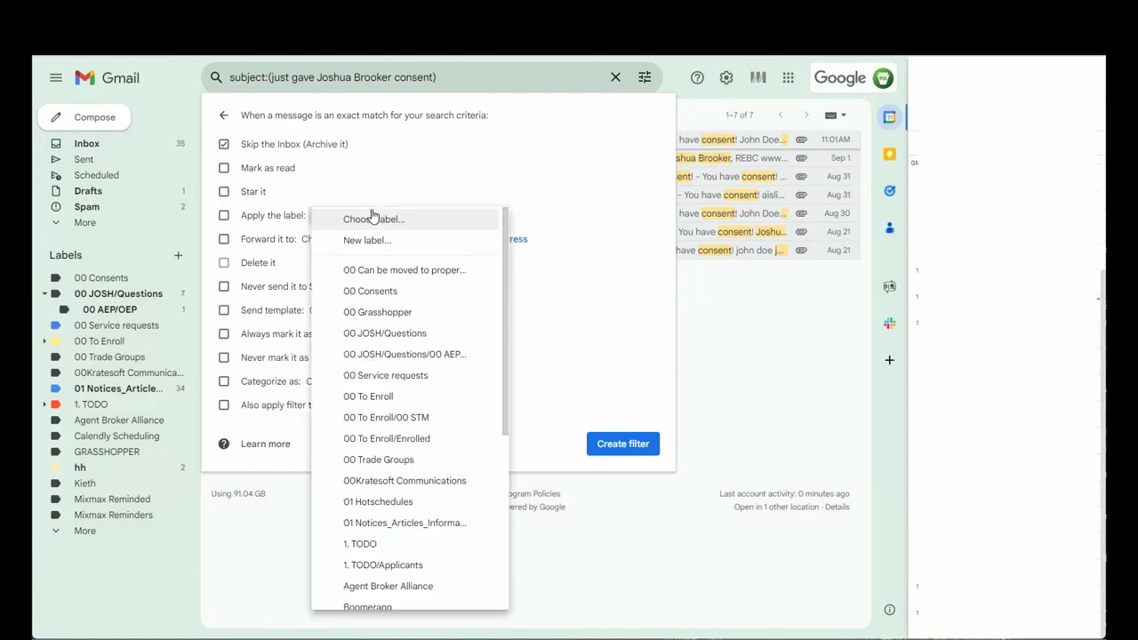
left_click(392, 295)
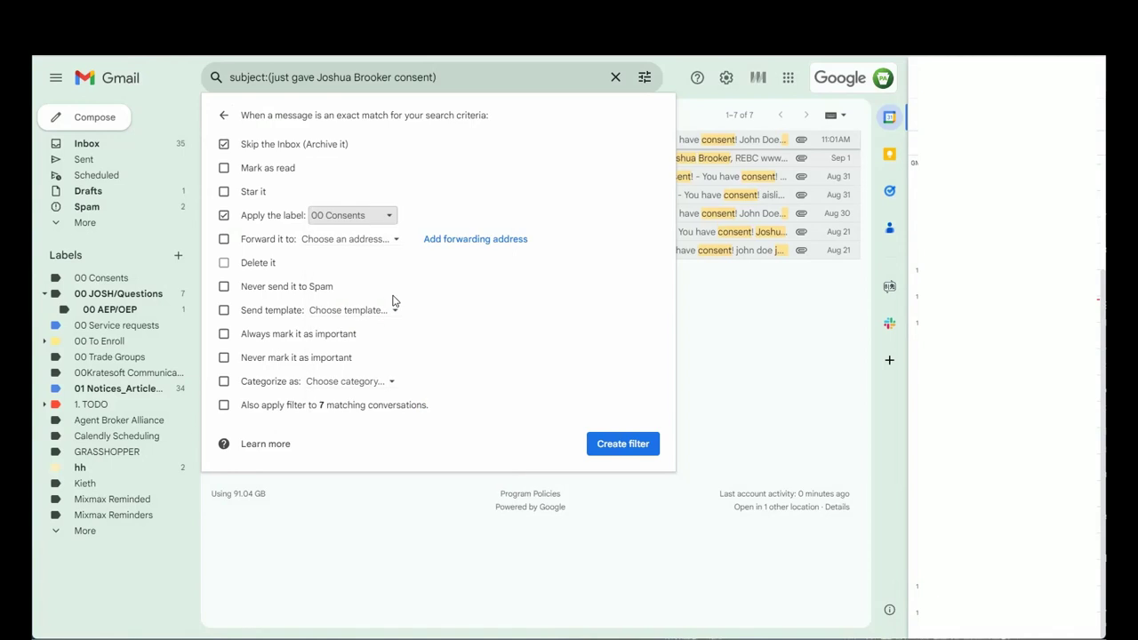
left_click(622, 444)
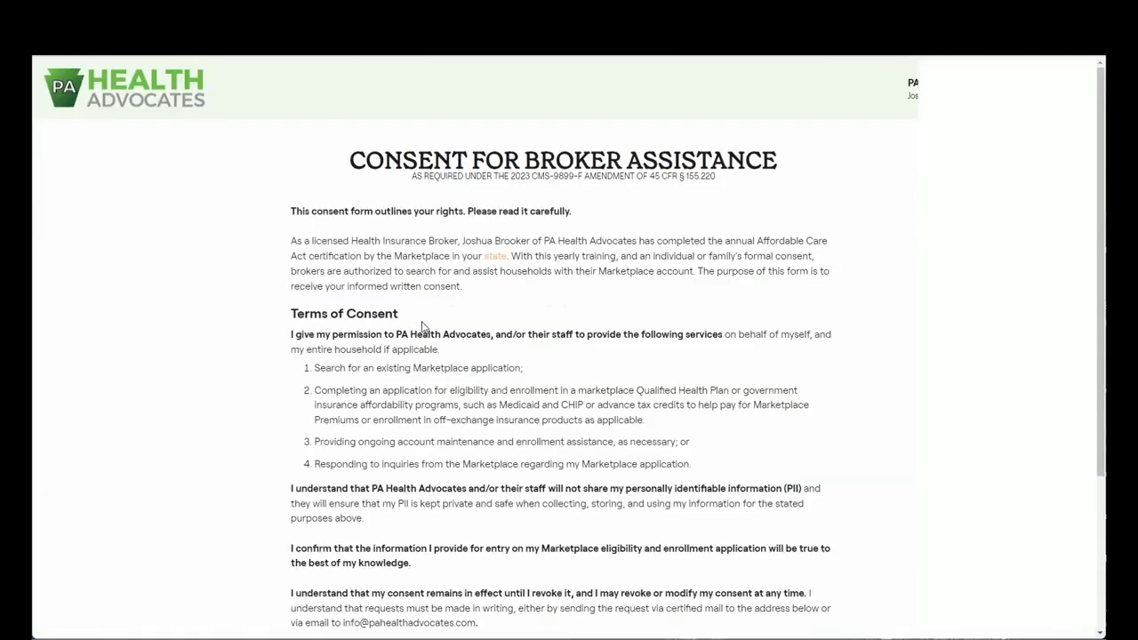
Continue to the household form, enter the client's first name, tick the remaining consent terms, and sign.
scroll(426, 327, "down", 5)
left_click(553, 544)
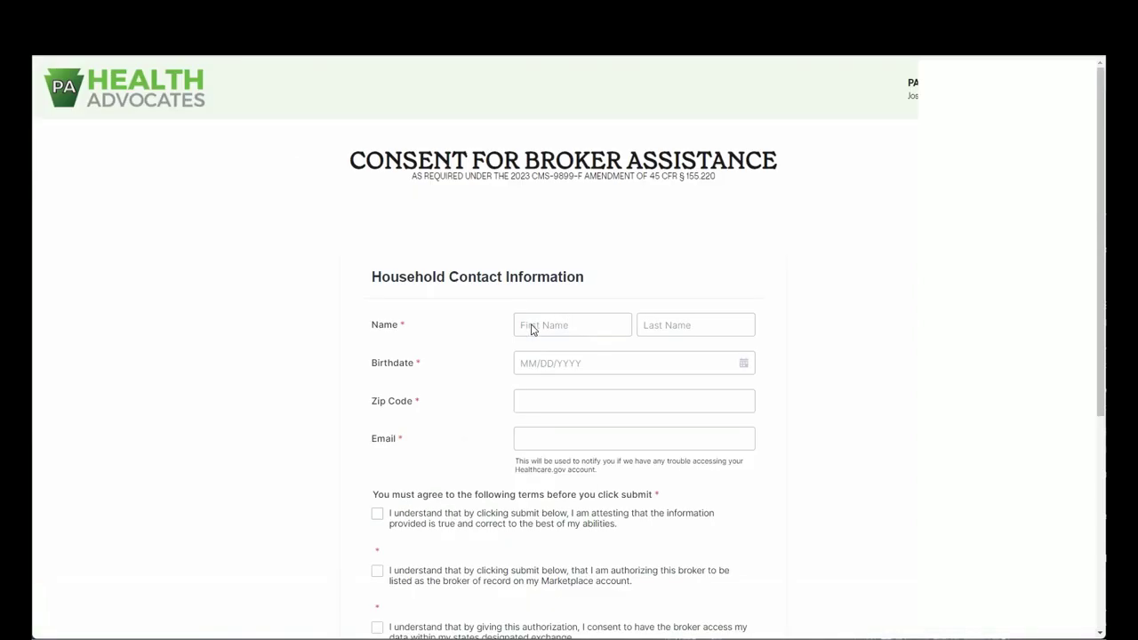
left_click(612, 324)
type("Jam")
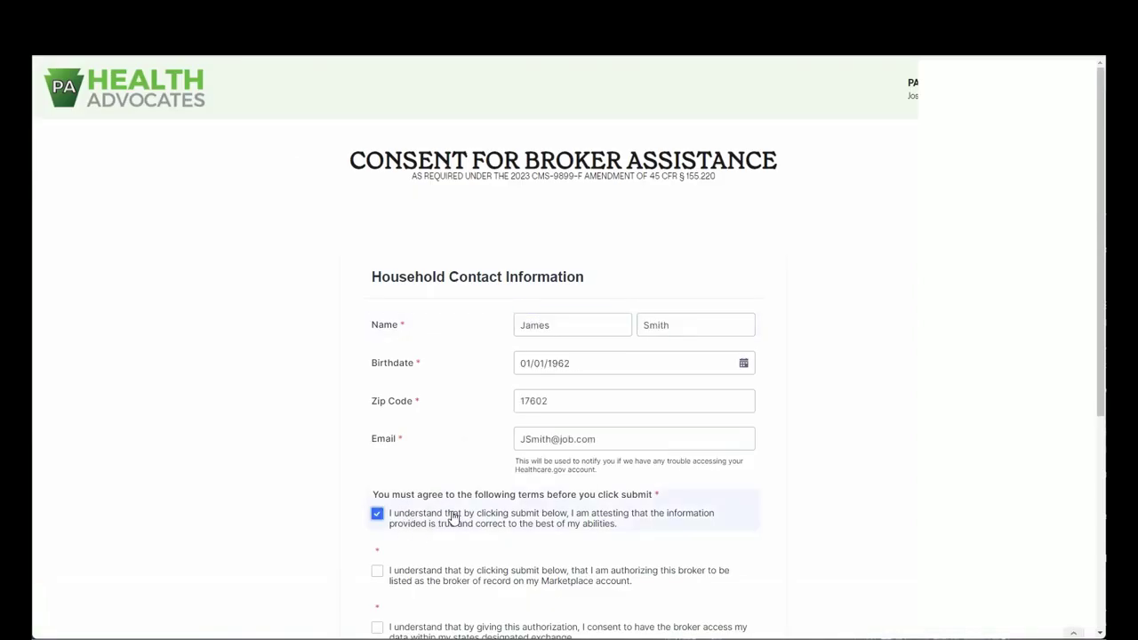
scroll(453, 521, "down", 3)
left_click(483, 317)
left_click(464, 377)
left_click(469, 434)
left_click_drag(525, 469, 561, 467)
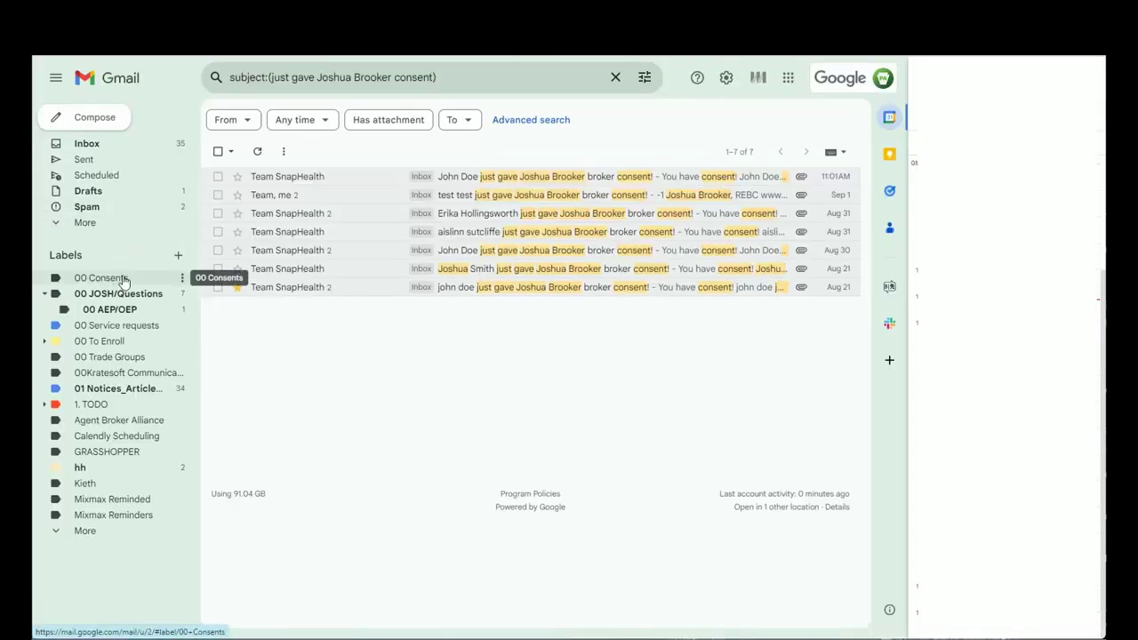
Show the '00 Consents' label holding the new consent email, then switch to the form page.
left_click(123, 280)
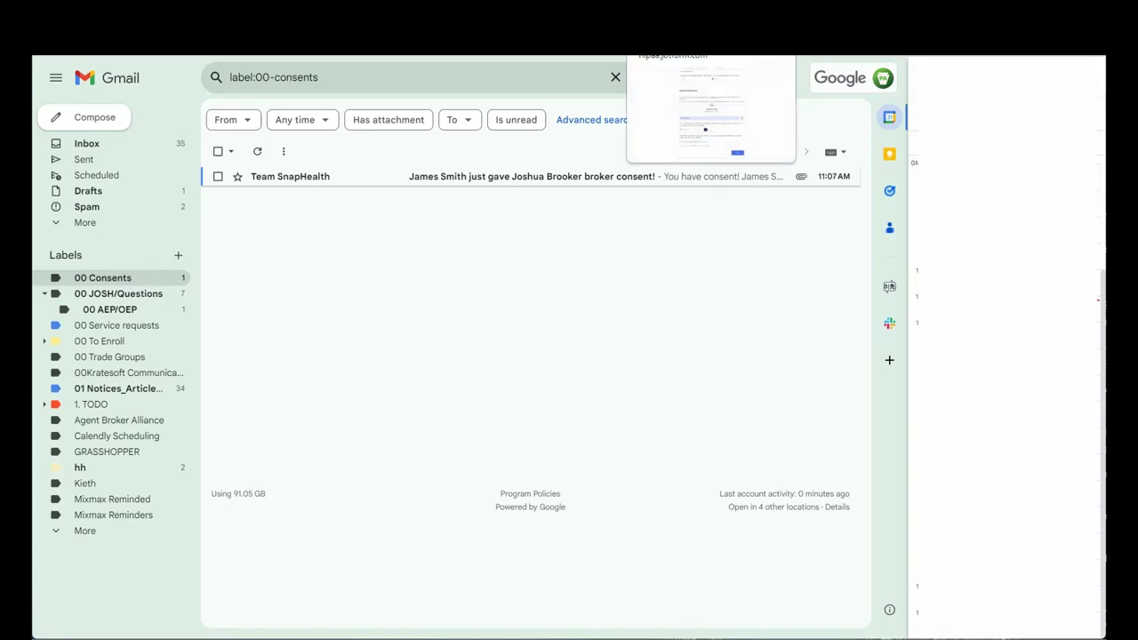
left_click(676, 42)
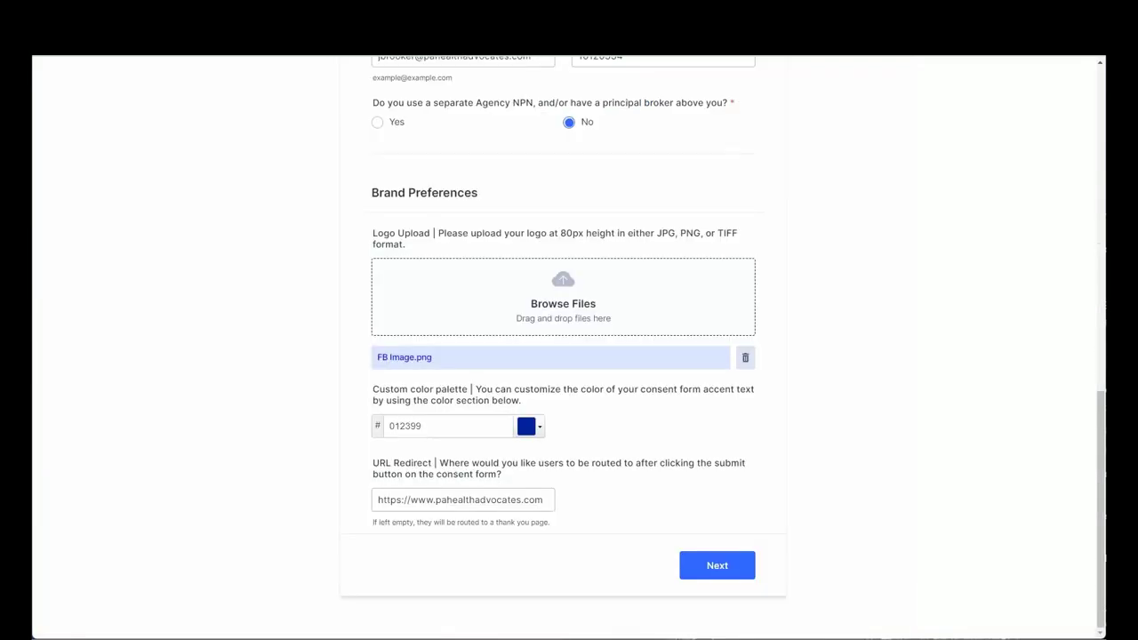